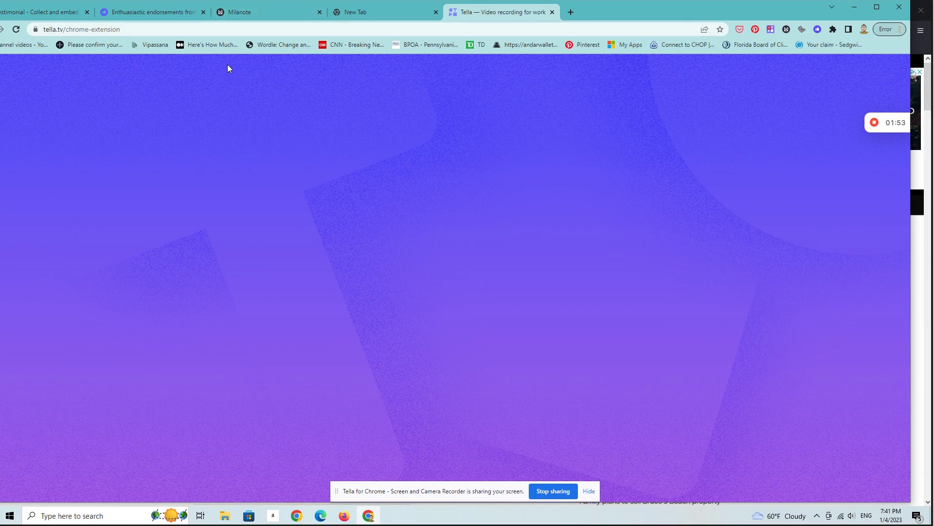
# Step: In the blank new tab, rerun the earlier 'psychedelics' Google search from search history
pyautogui.click(366, 14)
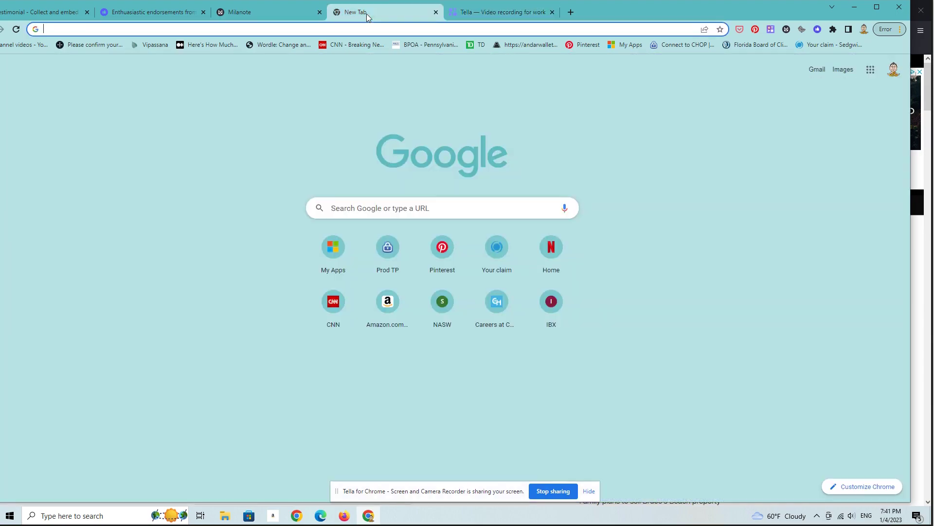
pyautogui.click(396, 207)
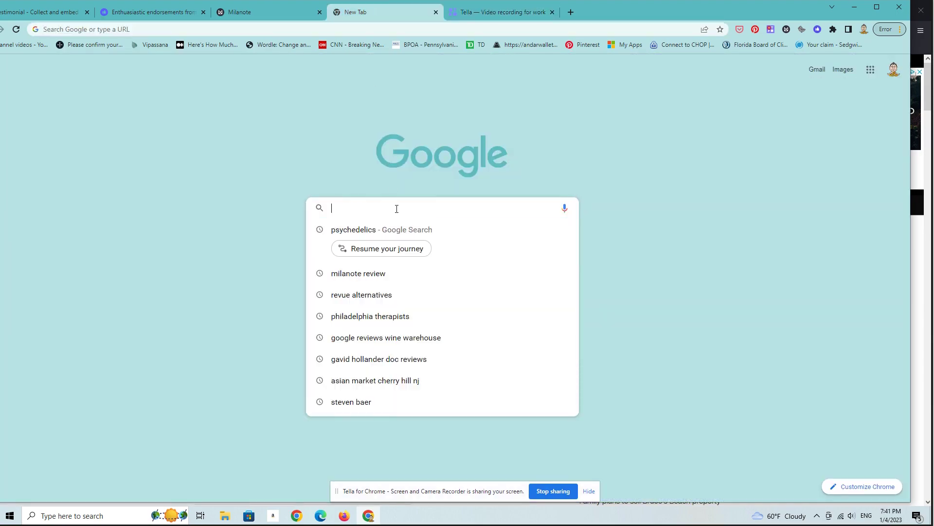
pyautogui.click(374, 232)
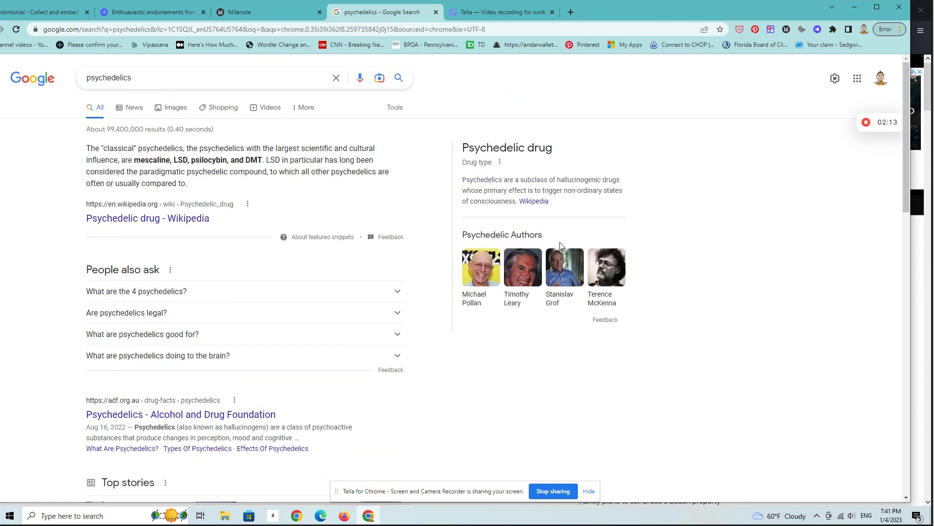
# Step: Filter the psychedelics results to News and shift the browser window slightly right
pyautogui.click(134, 109)
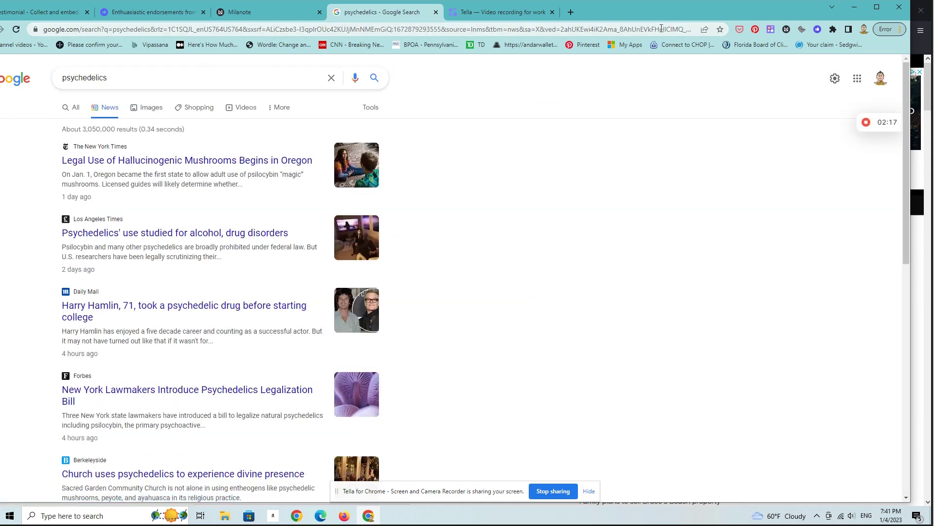
pyautogui.moveTo(638, 10); pyautogui.dragTo(695, 11)
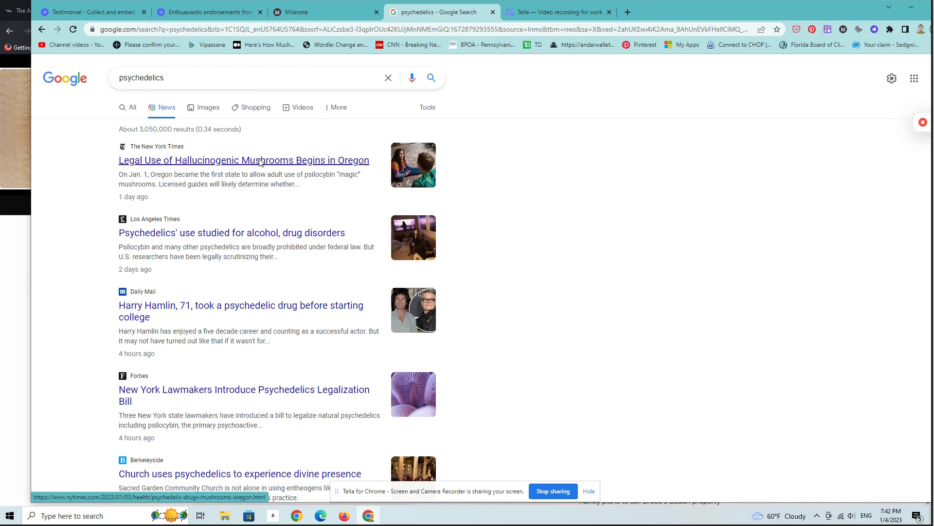
# Step: Clip the NYT Oregon hallucinogenic mushrooms article to 2023 recommendations, then return to results
pyautogui.click(259, 161)
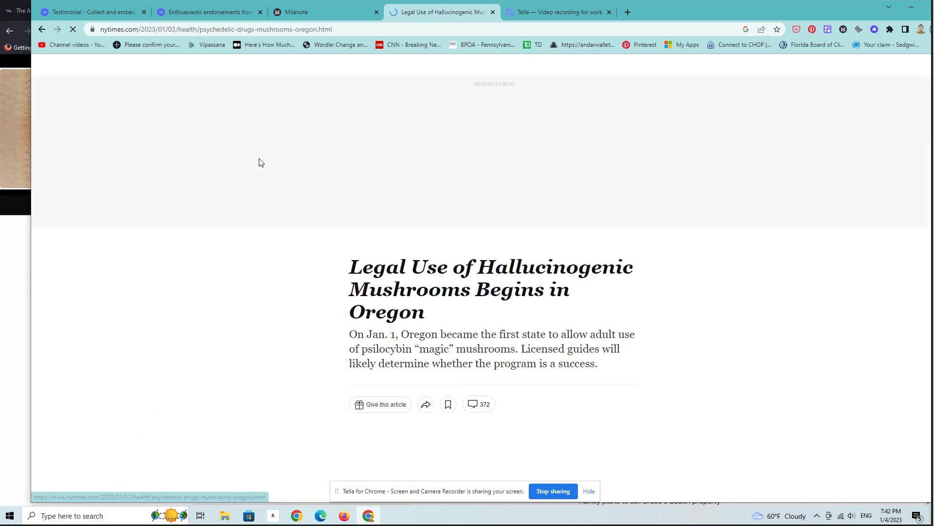
pyautogui.click(842, 30)
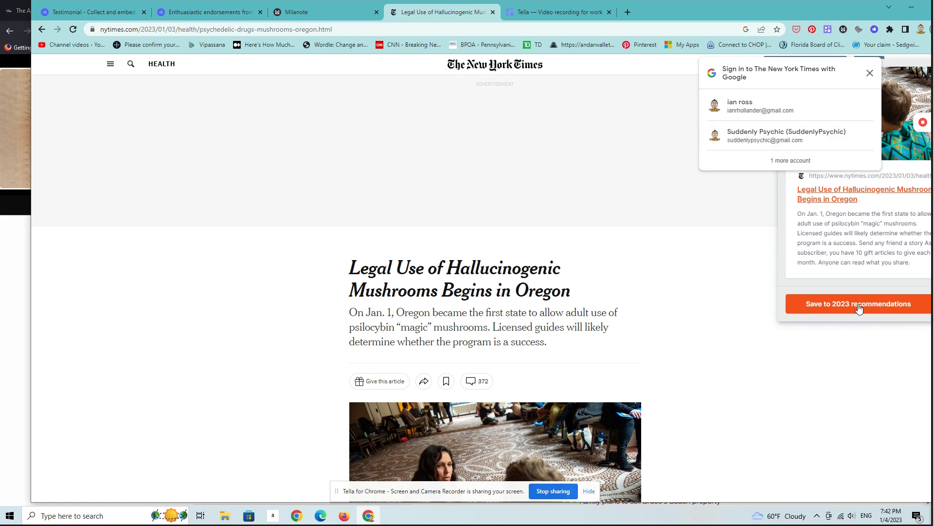
pyautogui.click(860, 310)
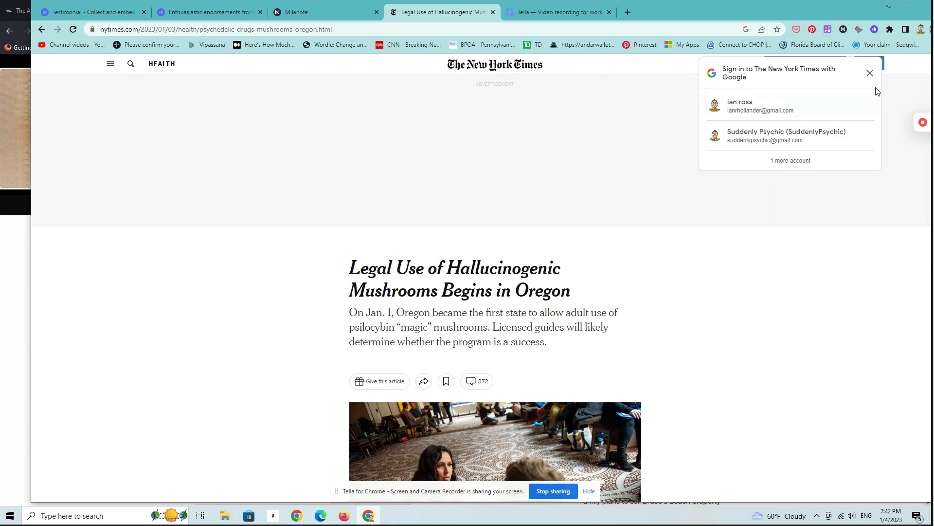
pyautogui.click(870, 73)
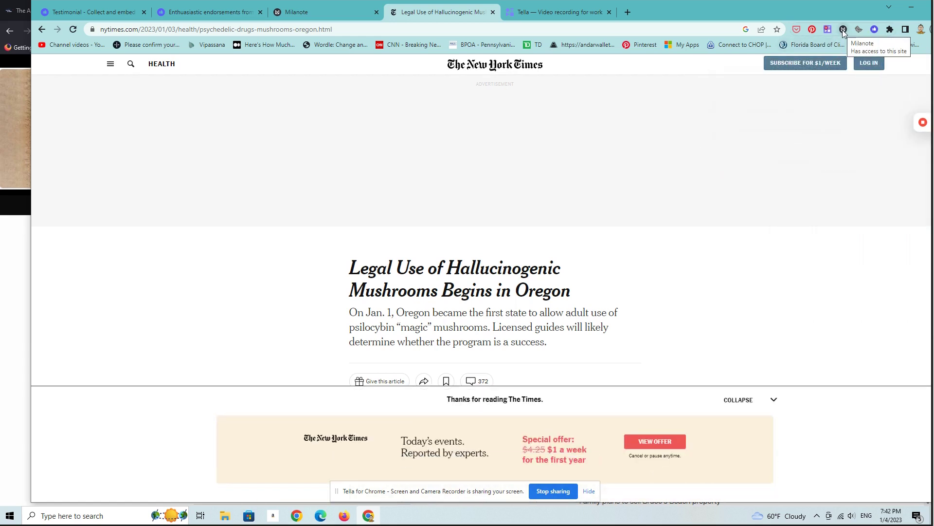
pyautogui.click(774, 399)
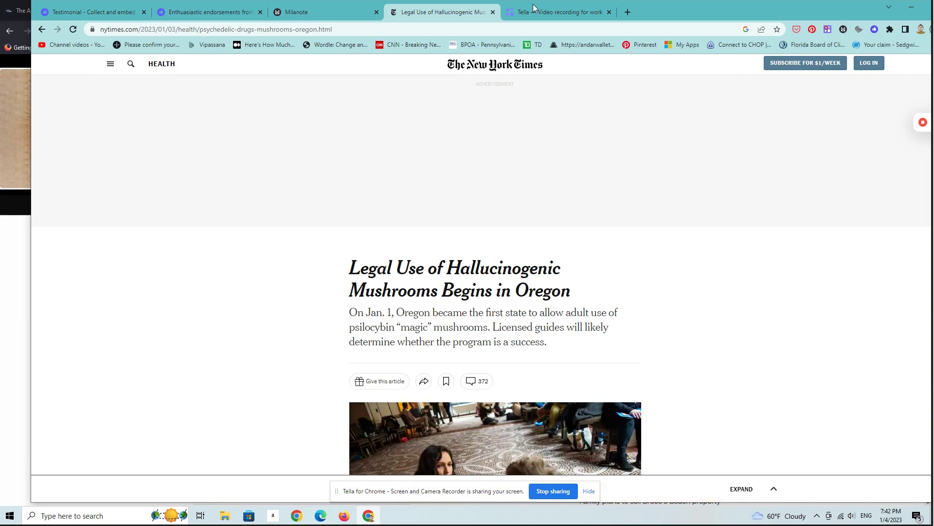
pyautogui.click(44, 30)
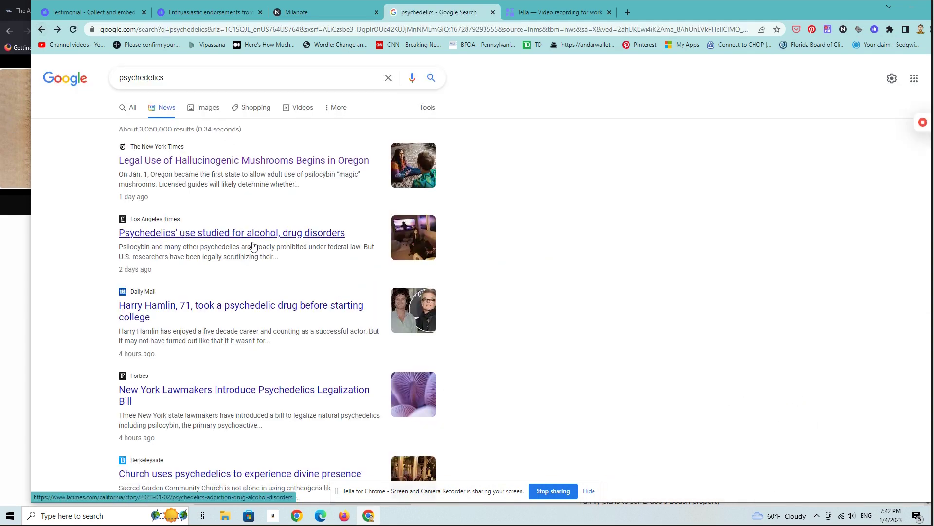
# Step: Clip the LA Times psychedelics article to 2023 recommendations, then return to results
pyautogui.click(254, 241)
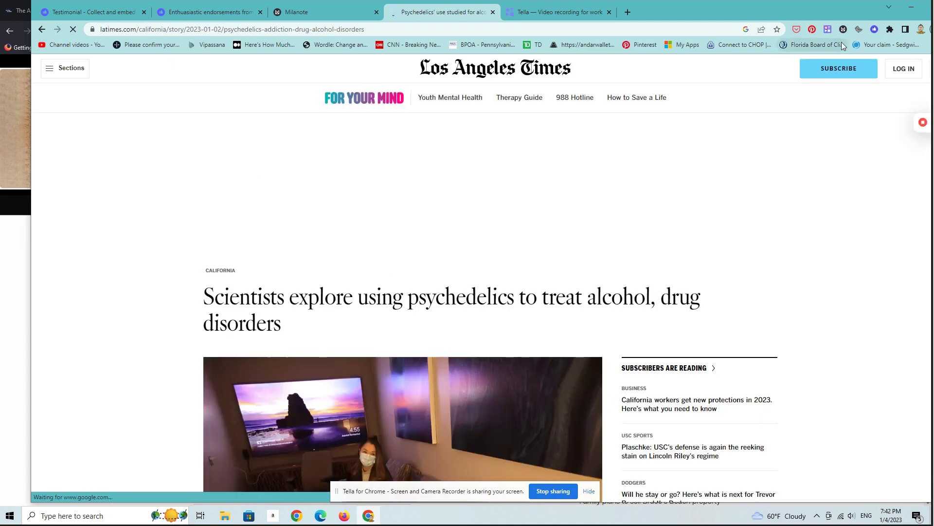
pyautogui.click(844, 28)
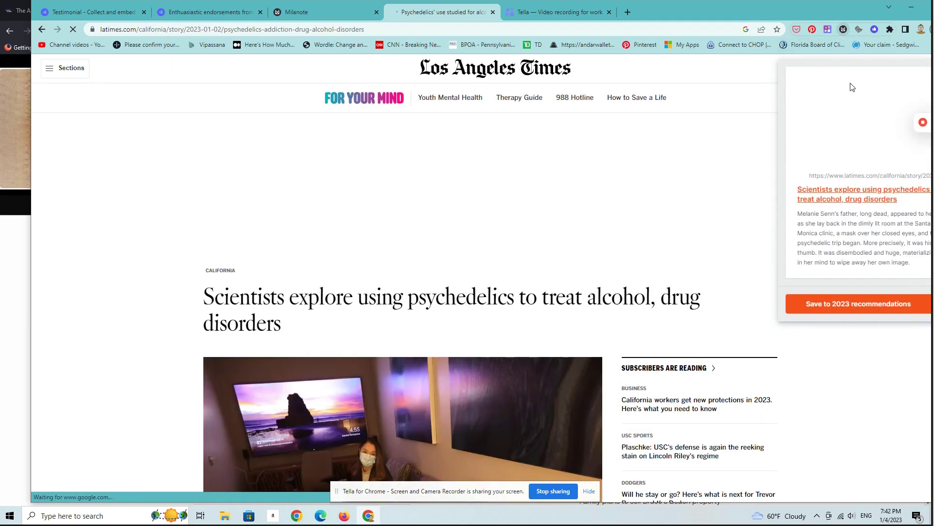
pyautogui.click(873, 309)
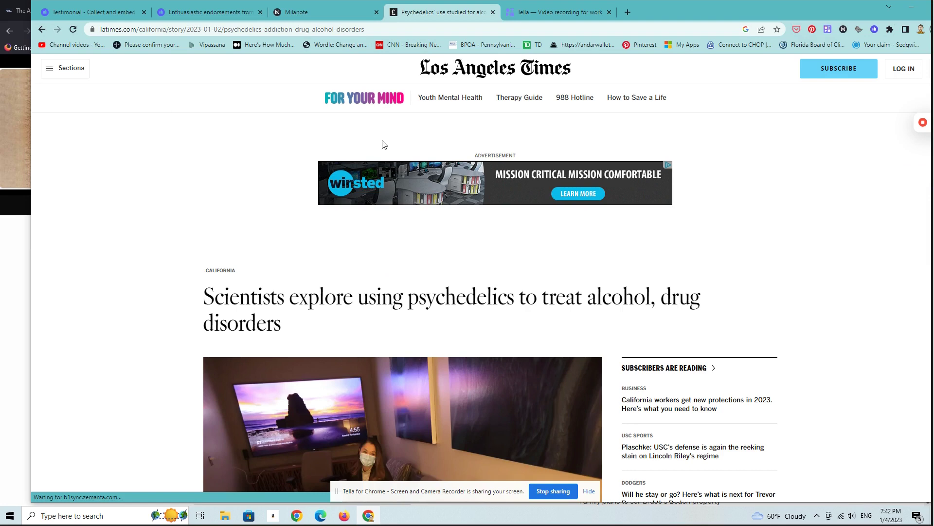
pyautogui.click(42, 30)
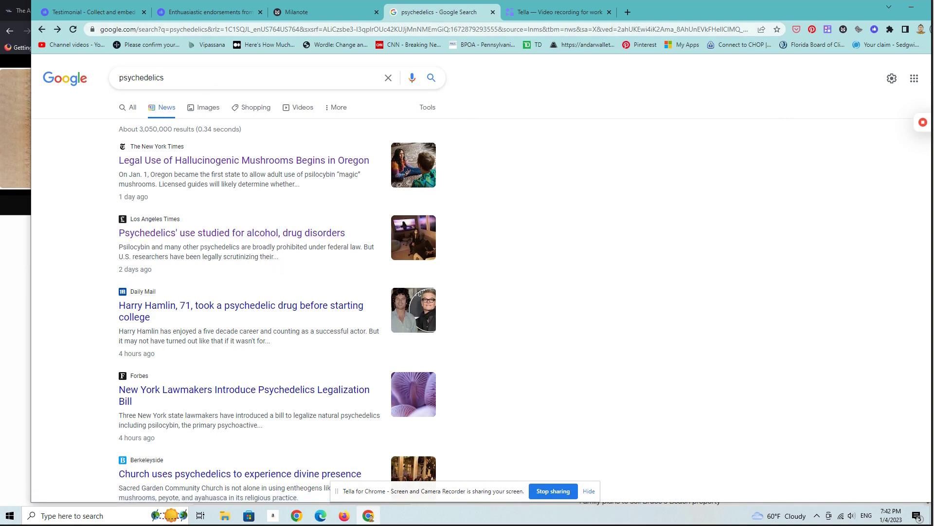
pyautogui.scroll(-1, 726, 213)
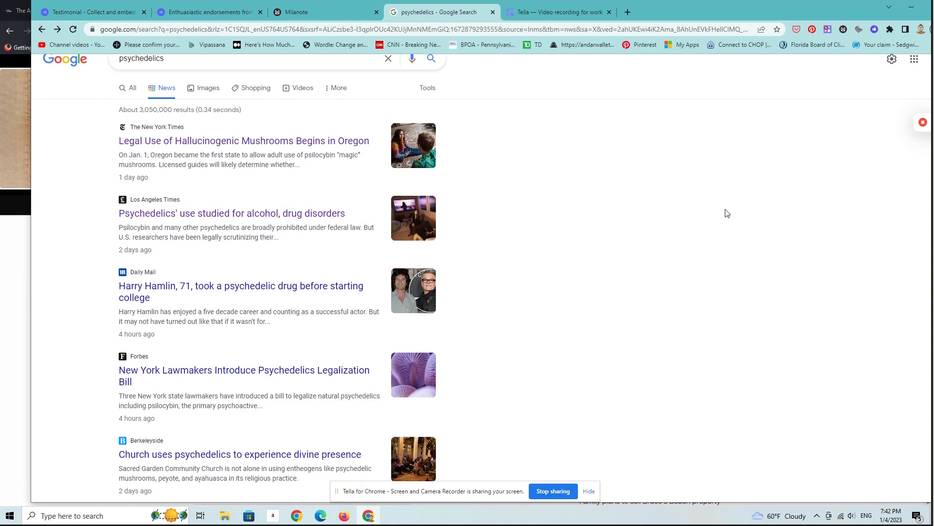
pyautogui.scroll(-2, 726, 213)
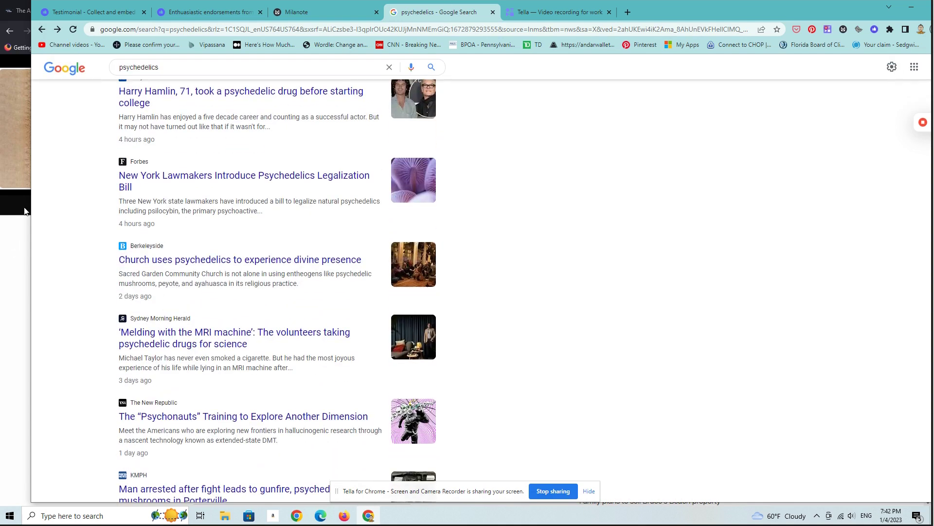
# Step: Save the Harry Hamlin article to 2023 recommendations, then return to results
pyautogui.click(284, 96)
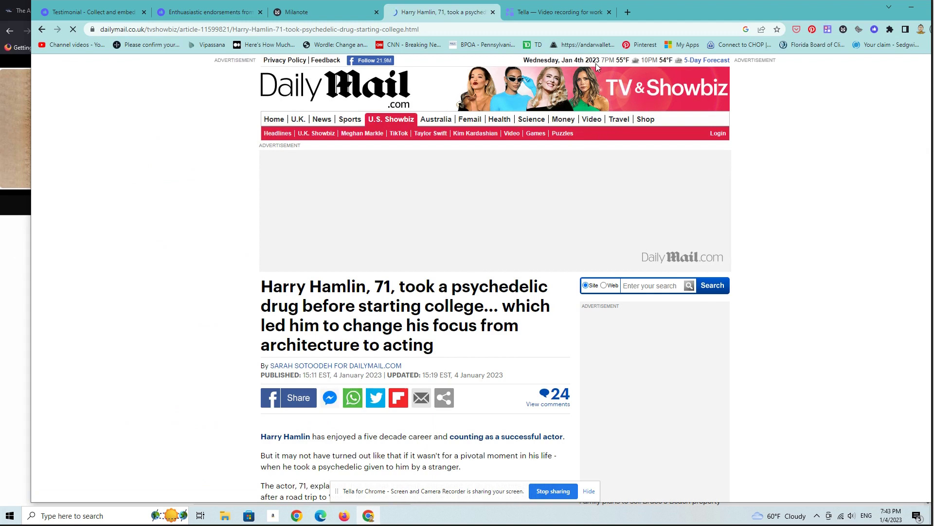
pyautogui.click(844, 30)
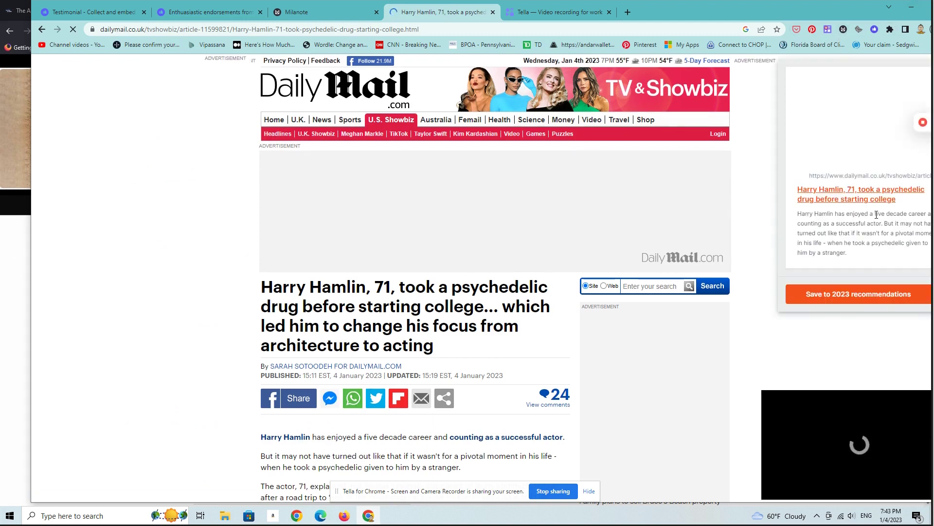
pyautogui.click(861, 299)
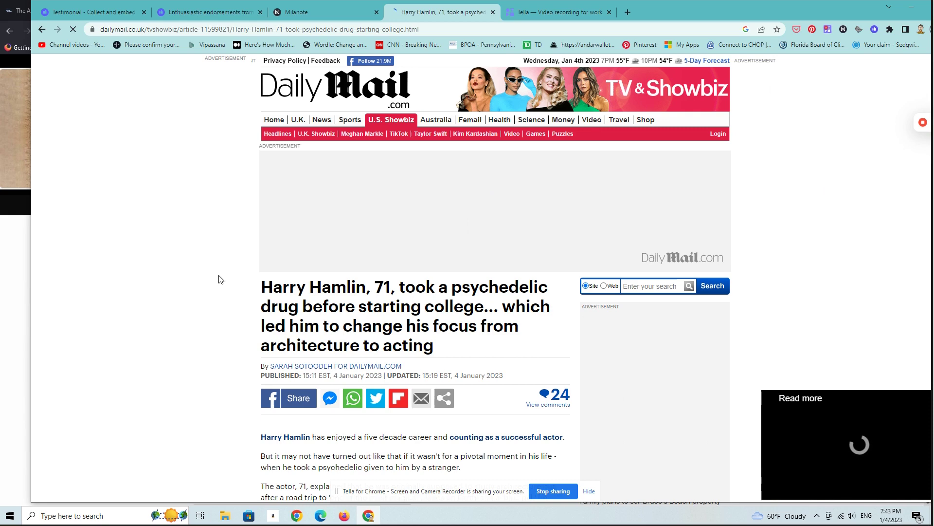
pyautogui.click(41, 30)
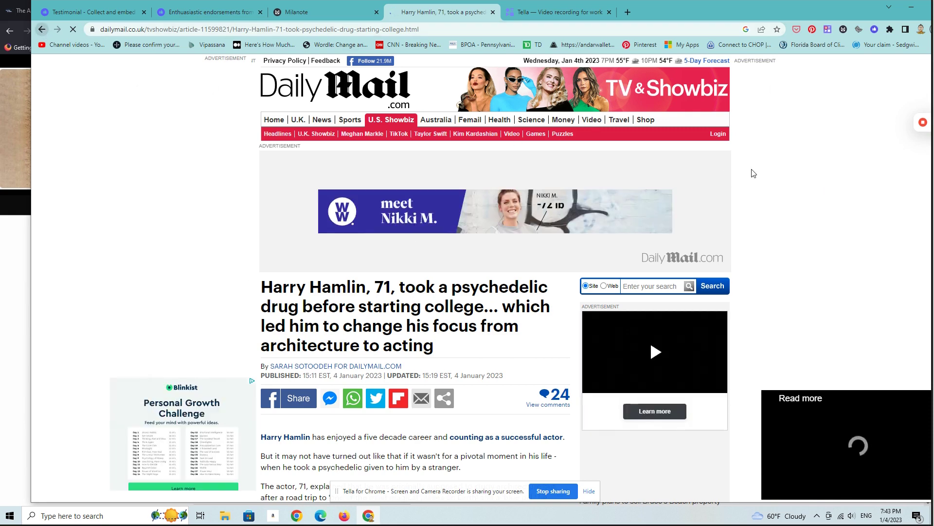
pyautogui.scroll(-2, 780, 177)
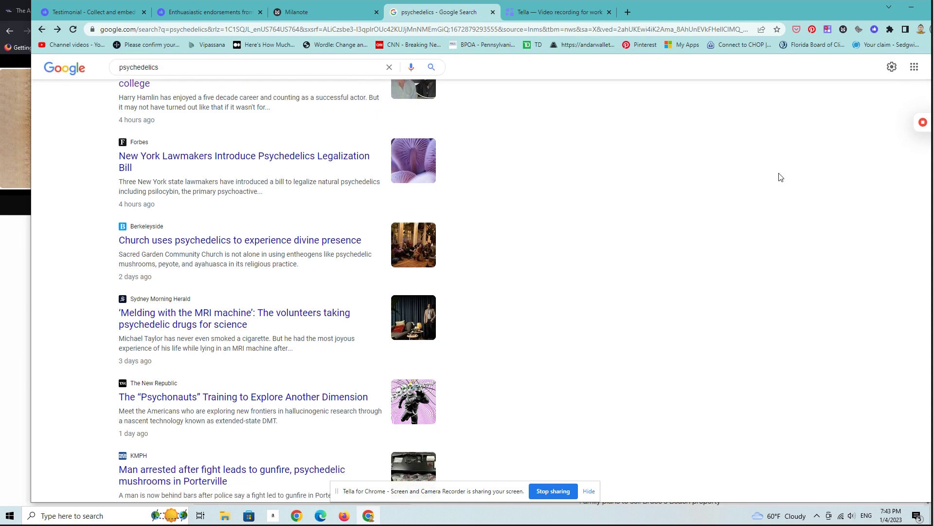
pyautogui.scroll(-2, 779, 177)
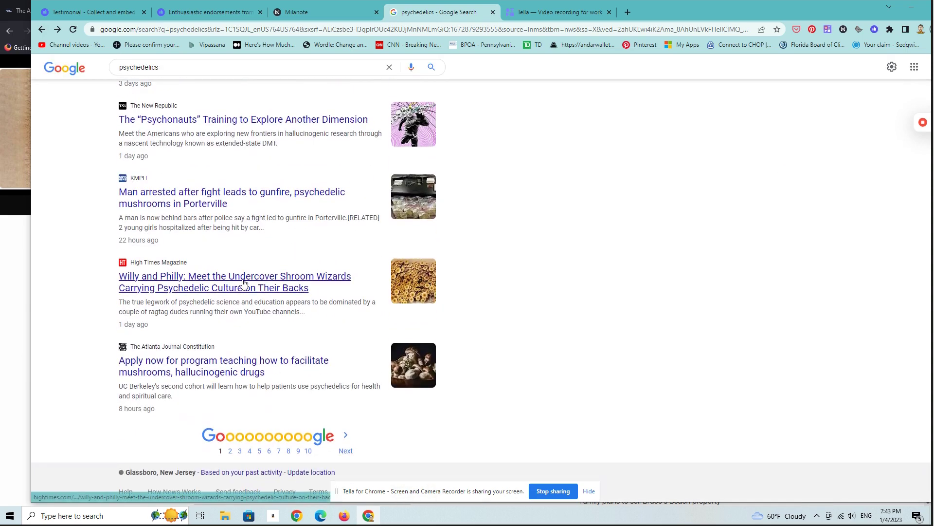
# Step: Clip the High Times 'Willy and Philly' article, then return to results
pyautogui.click(244, 284)
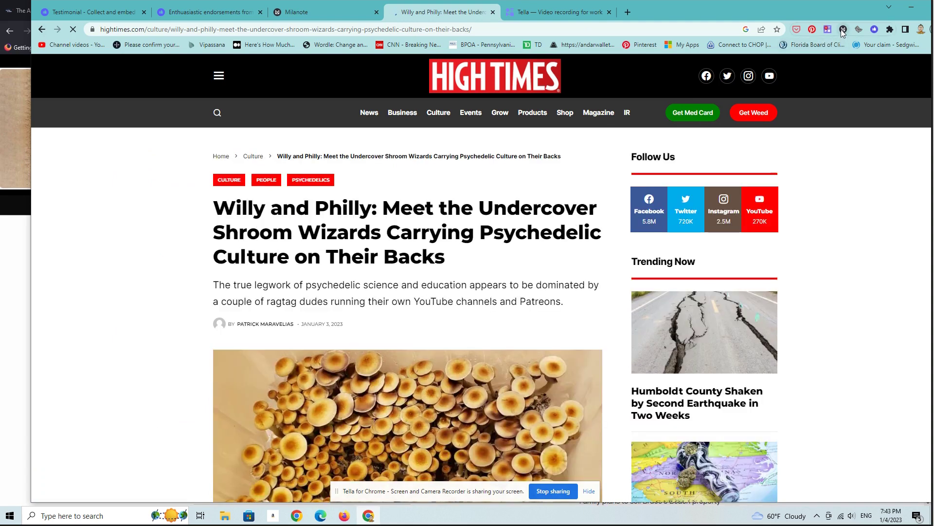
pyautogui.click(841, 30)
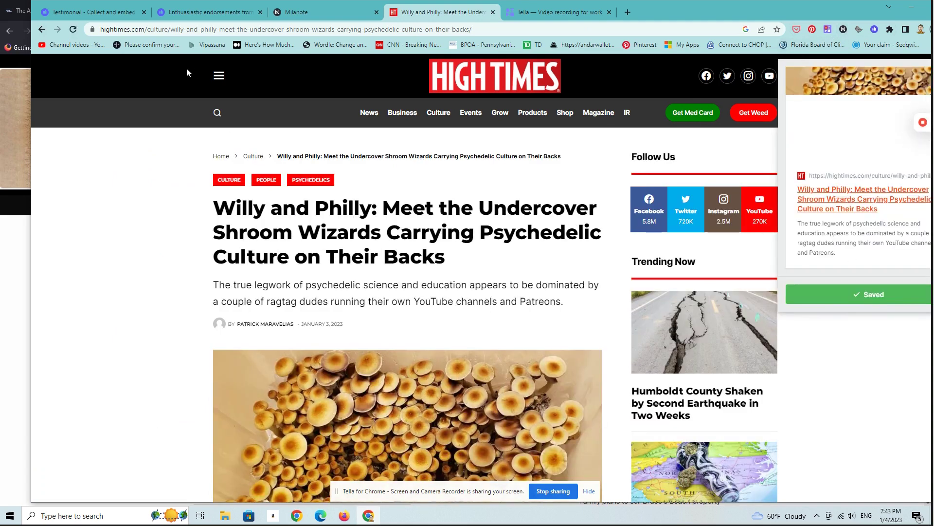
pyautogui.click(42, 30)
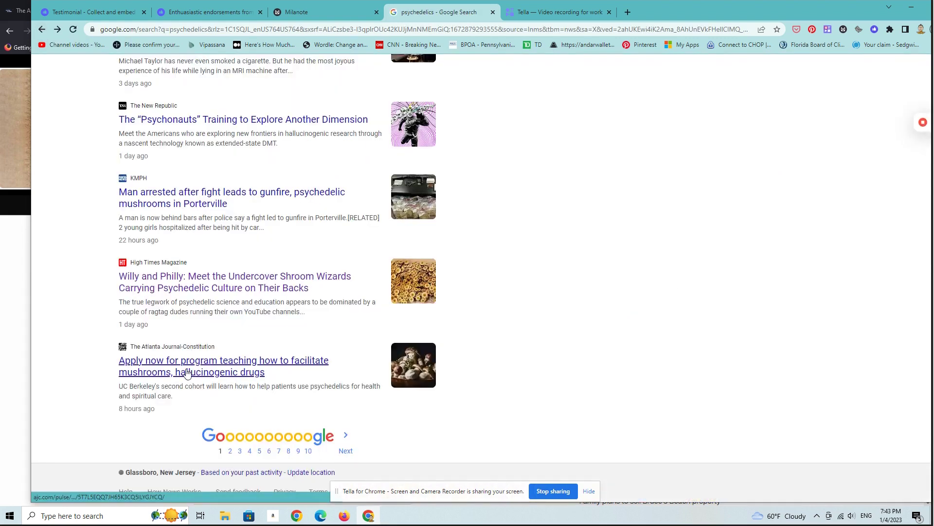
# Step: Save the mushroom facilitator program article to 2023 recommendations, then return to results
pyautogui.click(293, 282)
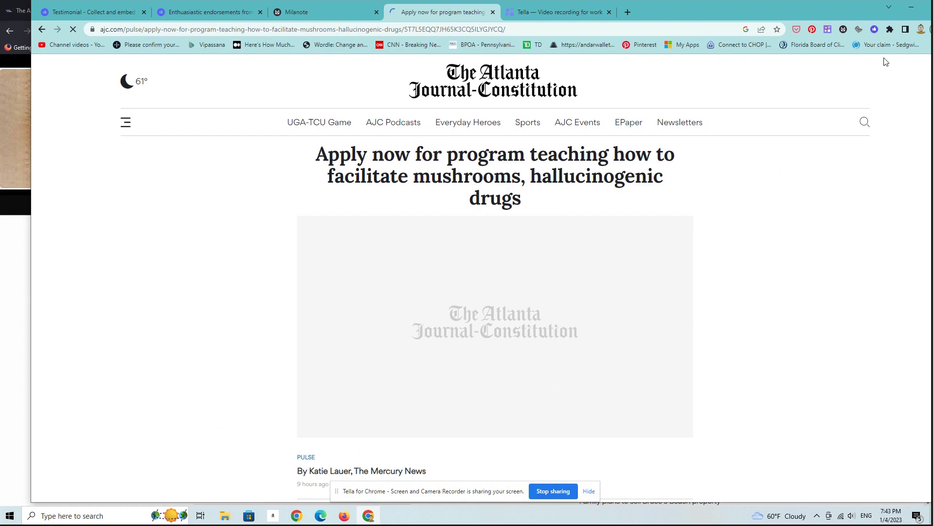
pyautogui.click(843, 29)
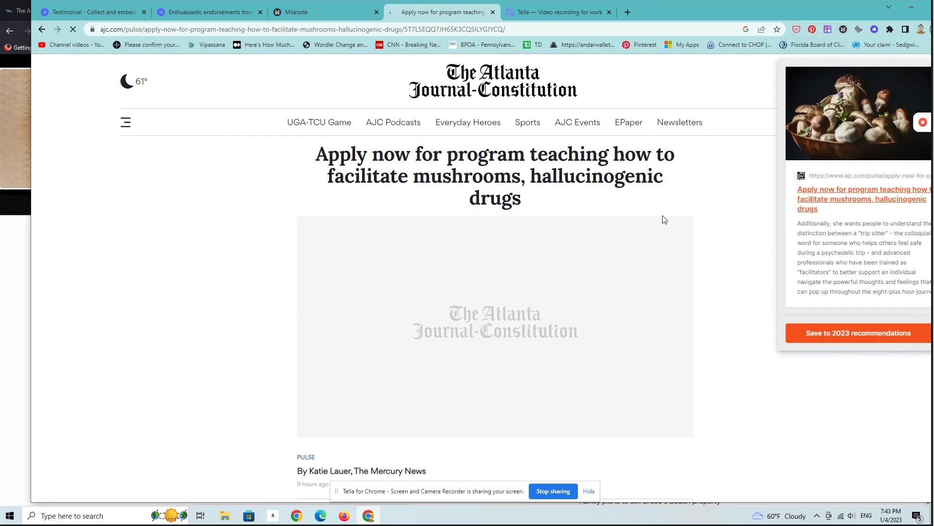
pyautogui.click(871, 334)
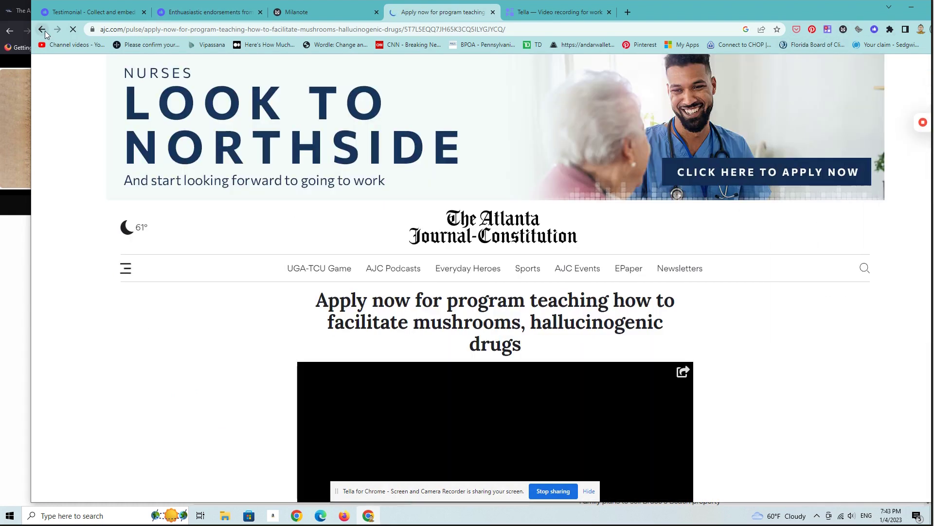
pyautogui.click(44, 30)
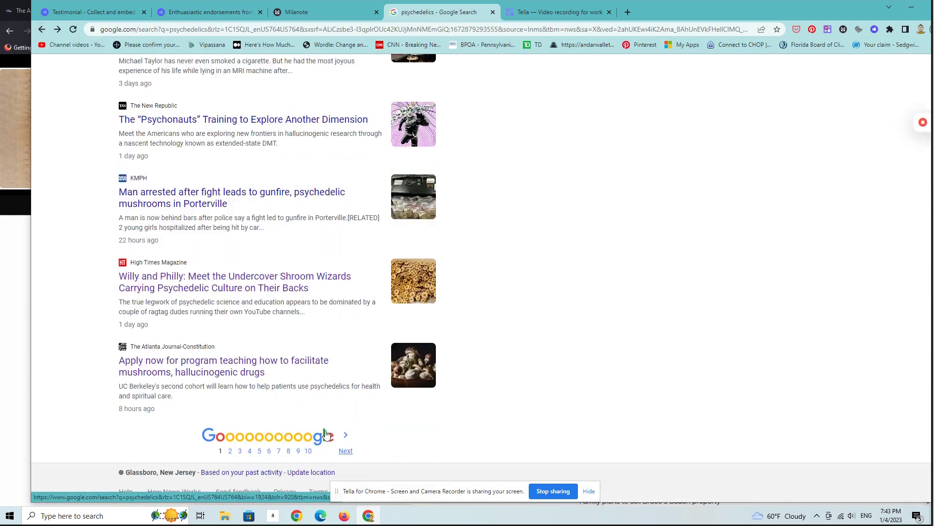
# Step: On results page 2, save the NPR psychedelic drugs article to 2023 recommendations
pyautogui.click(229, 450)
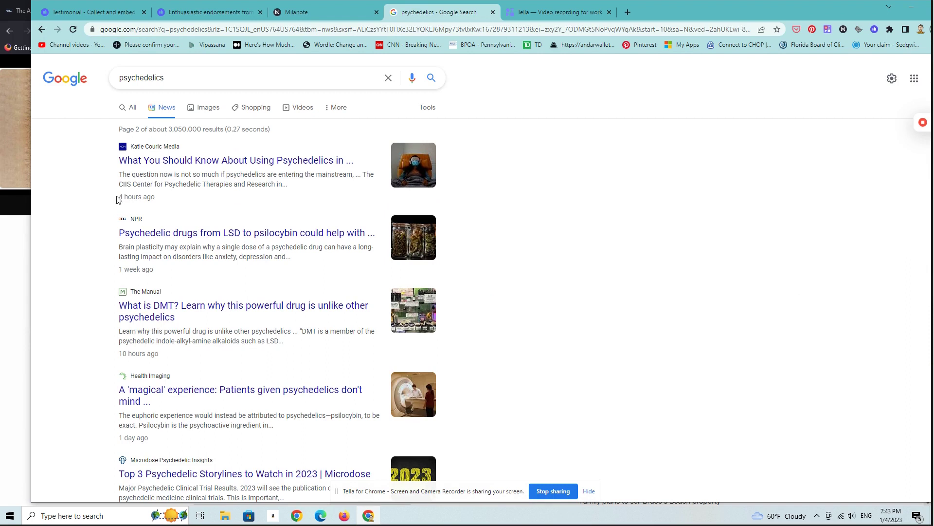
pyautogui.click(205, 234)
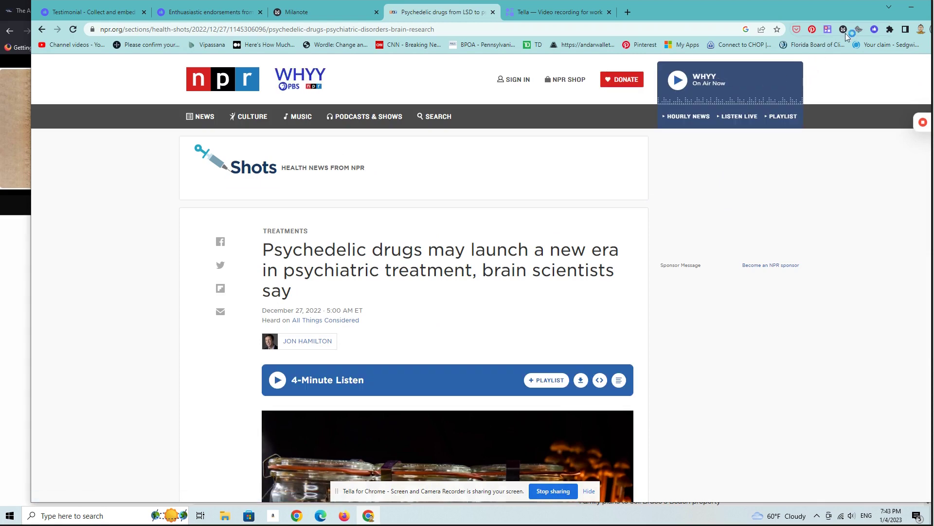
pyautogui.click(845, 31)
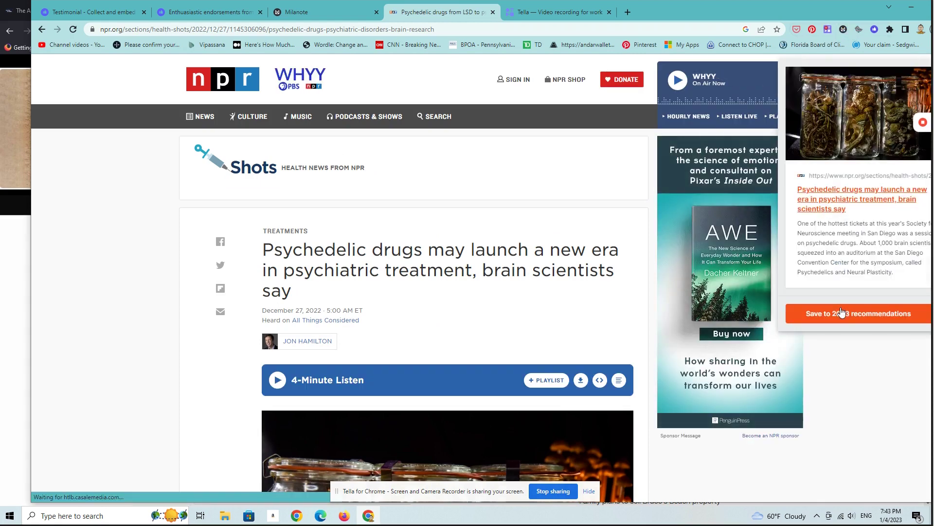
pyautogui.click(843, 312)
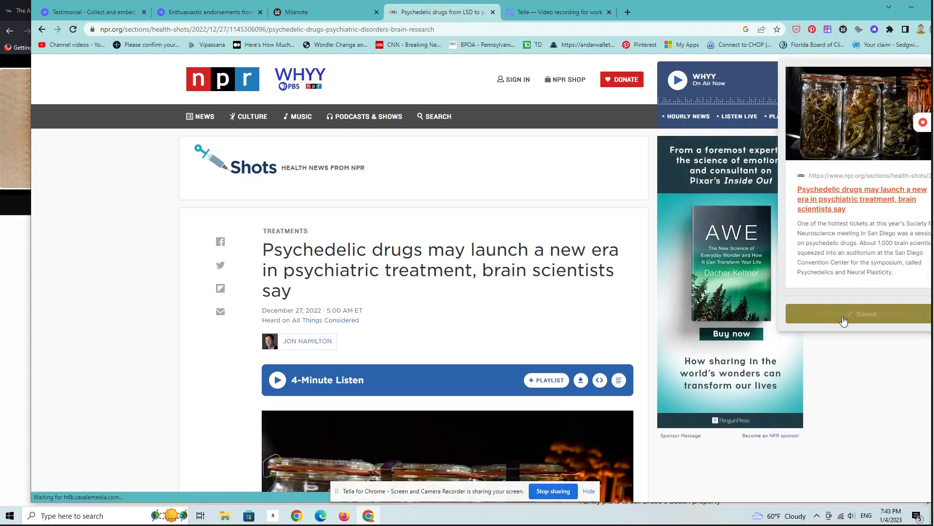
pyautogui.click(42, 31)
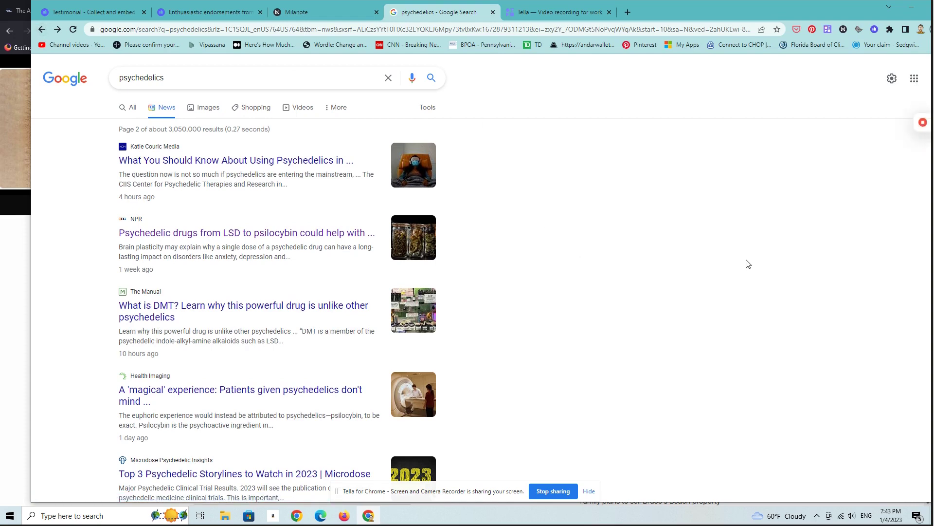
pyautogui.scroll(-1, 746, 263)
pyautogui.scroll(-2, 747, 263)
pyautogui.scroll(-2, 746, 263)
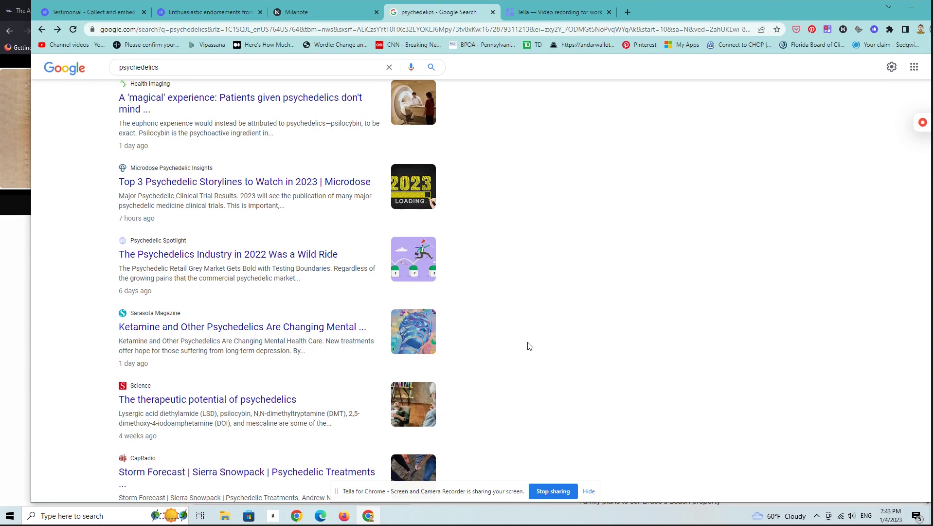
# Step: Save the Science 'therapeutic potential of psychedelics' article to 2023 recommendations
pyautogui.click(198, 402)
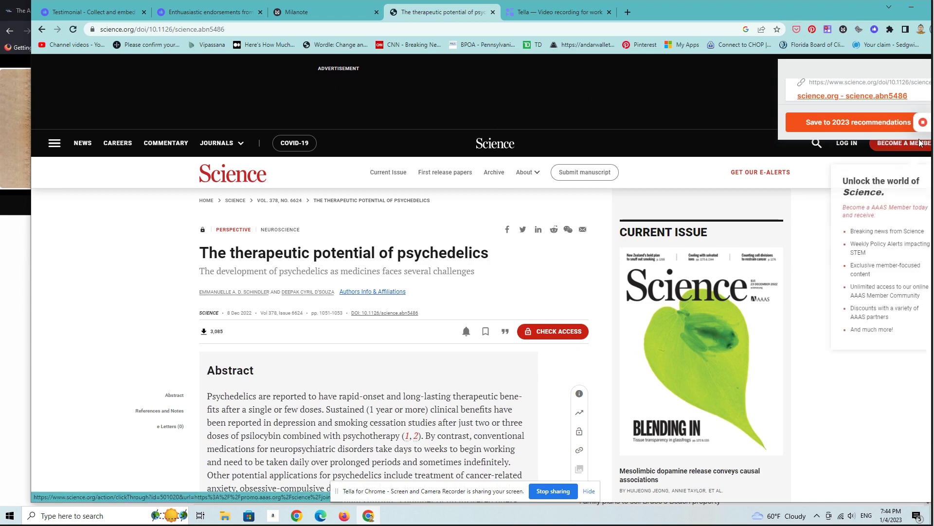
pyautogui.click(868, 129)
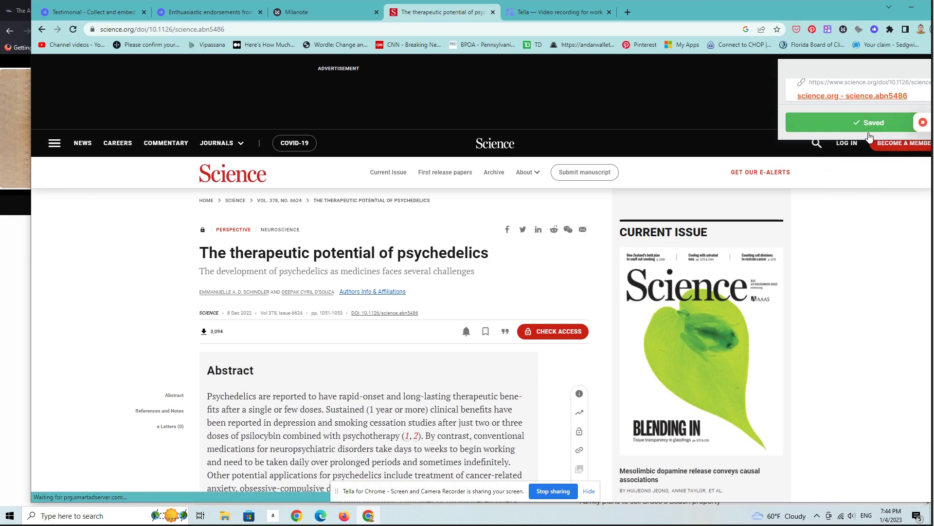
pyautogui.click(41, 30)
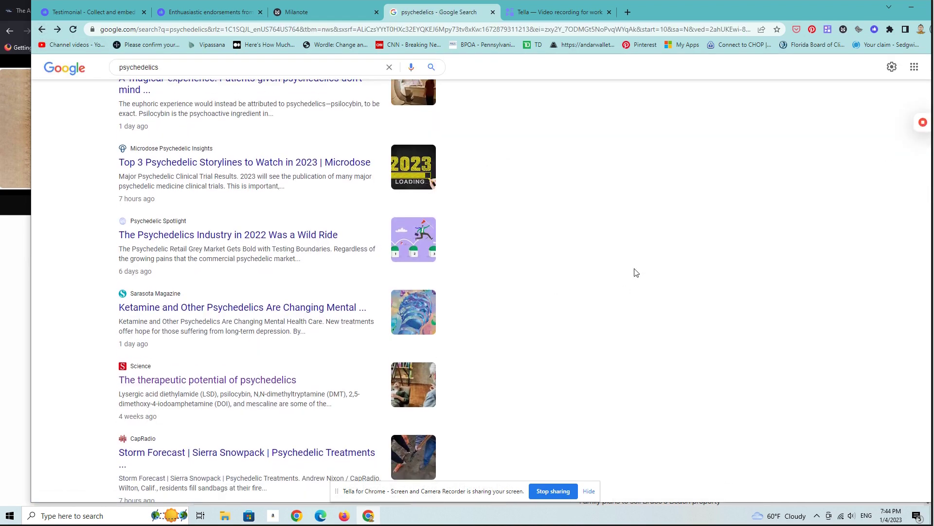
pyautogui.scroll(-1, 636, 277)
pyautogui.scroll(-2, 635, 274)
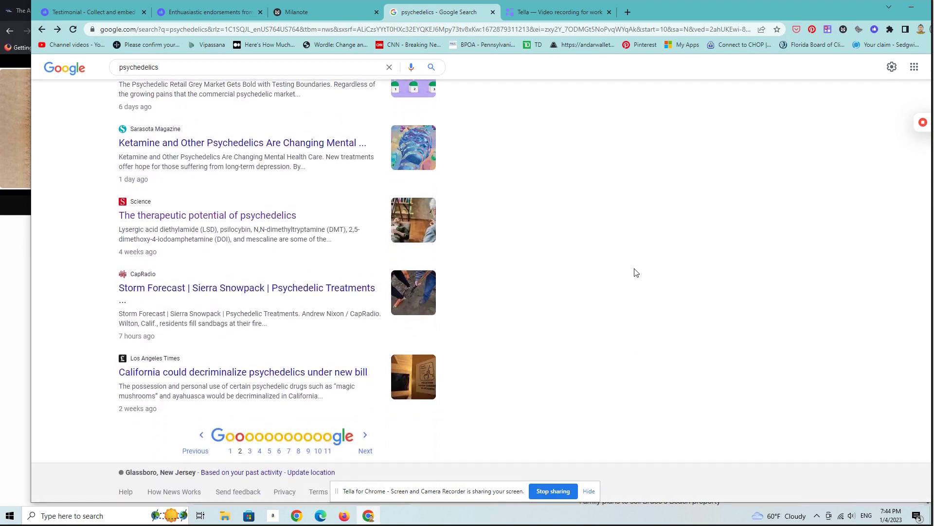
# Step: On the next results page, save the Clearmind Medicine CEO interview to 2023 recommendations
pyautogui.click(368, 452)
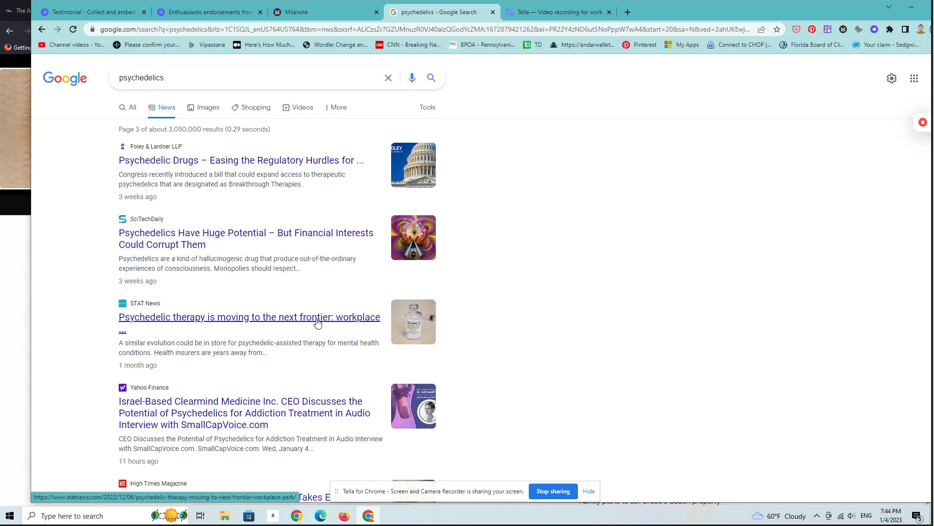
pyautogui.click(284, 412)
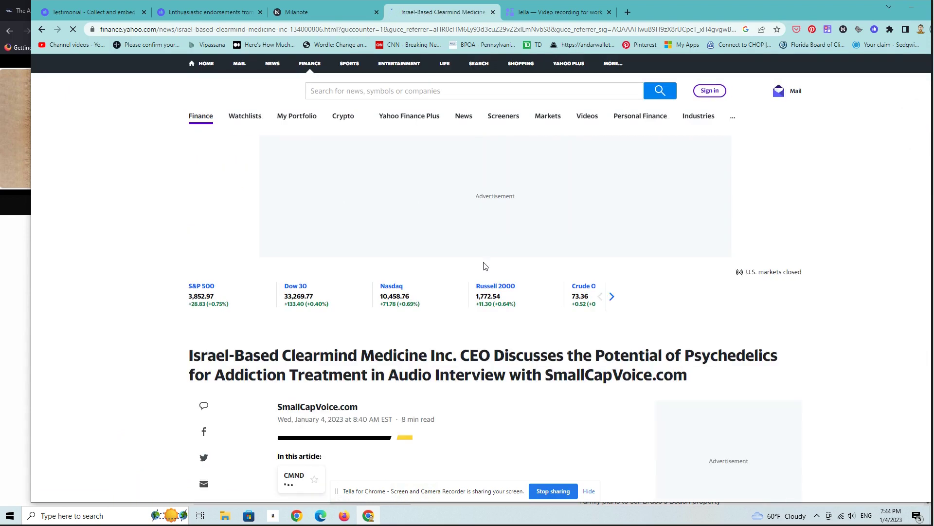
pyautogui.click(843, 29)
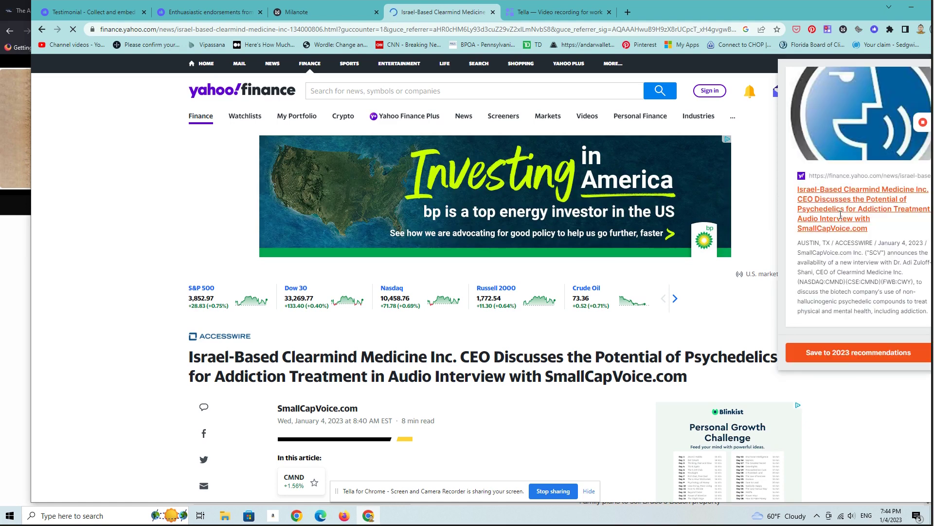
pyautogui.click(832, 348)
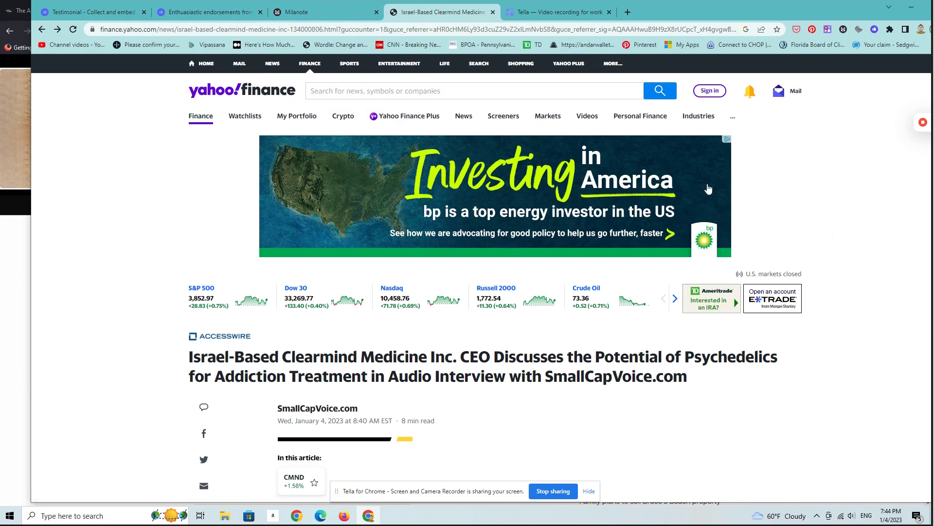
pyautogui.click(42, 30)
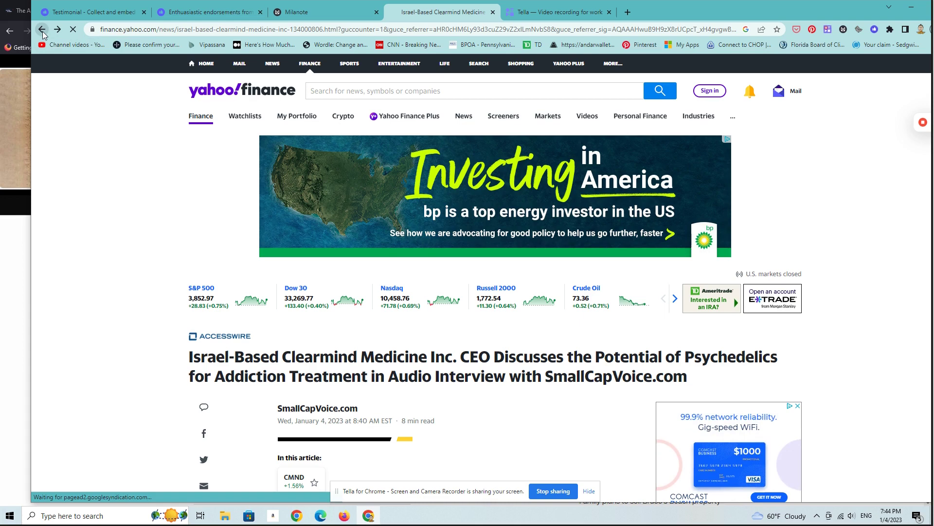
# Step: Replace the search query with 'mdma therapy' and run the news search
pyautogui.doubleClick(189, 75)
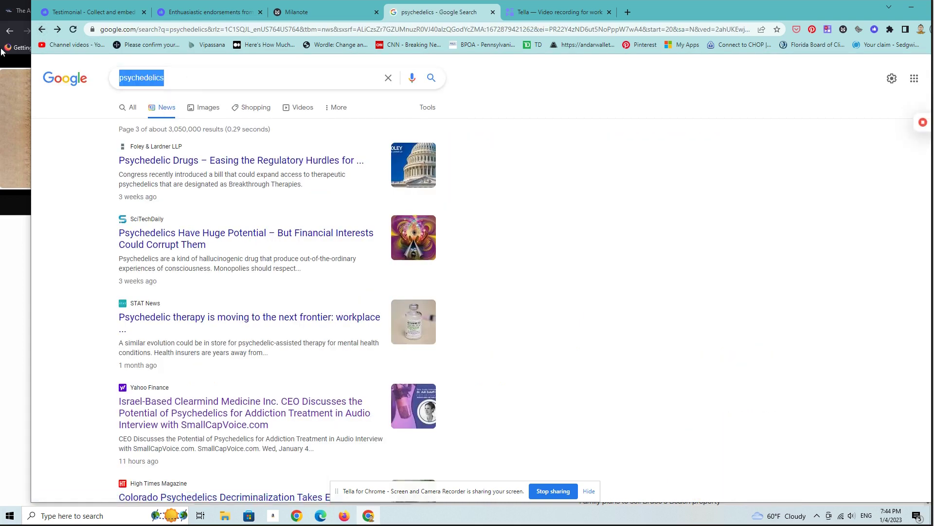
pyautogui.press('BackSpace')
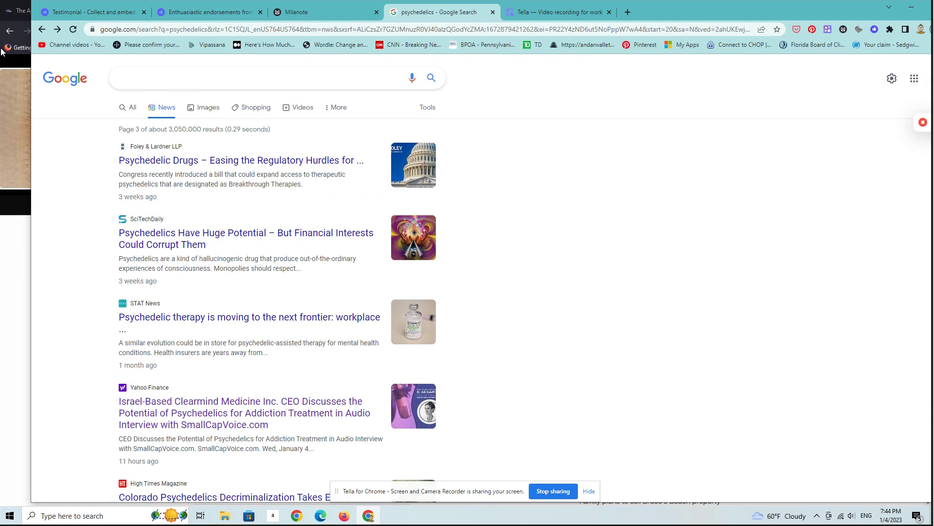
pyautogui.write('psyched')
pyautogui.press('BackSpace')
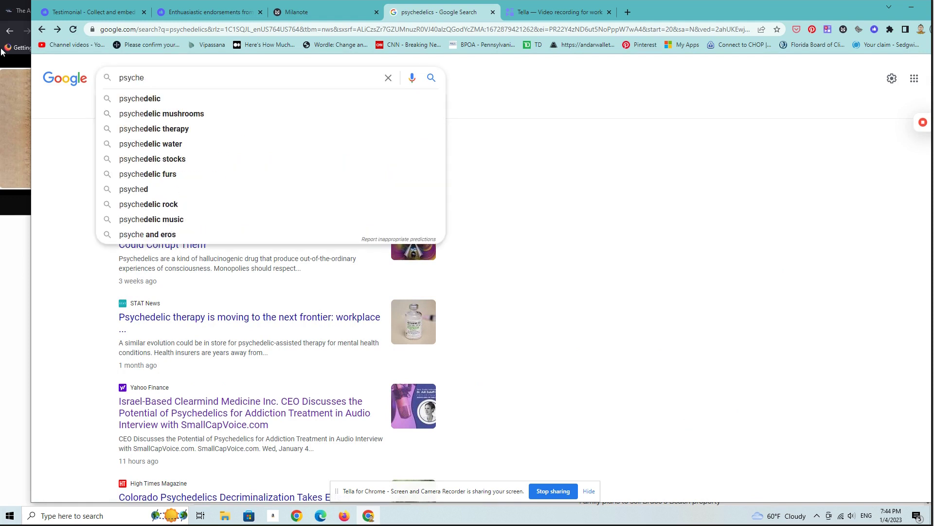
pyautogui.press('BackSpace')
pyautogui.press('BackSpace')
pyautogui.press('BackSpace')
pyautogui.press('BackSpace')
pyautogui.press('BackSpace')
pyautogui.press('BackSpace')
pyautogui.write('mdm')
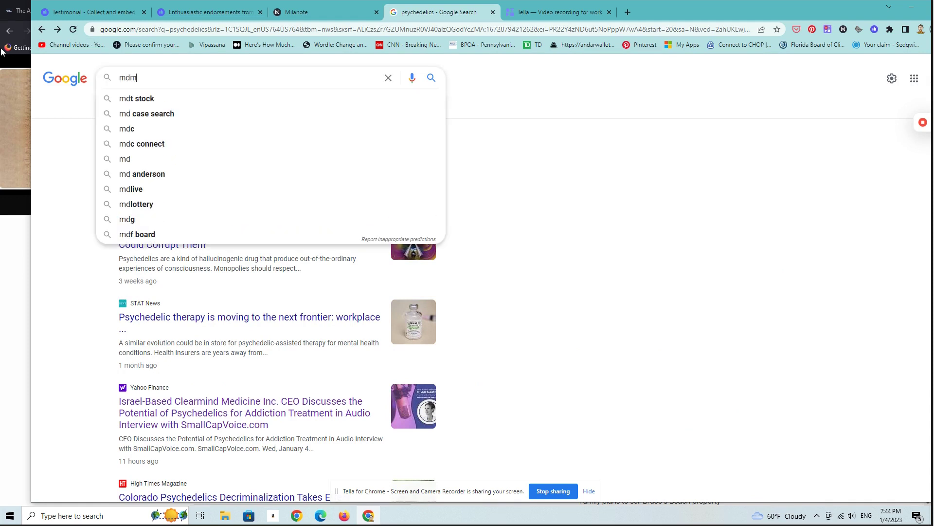
pyautogui.write('a therapy')
pyautogui.press('Return')
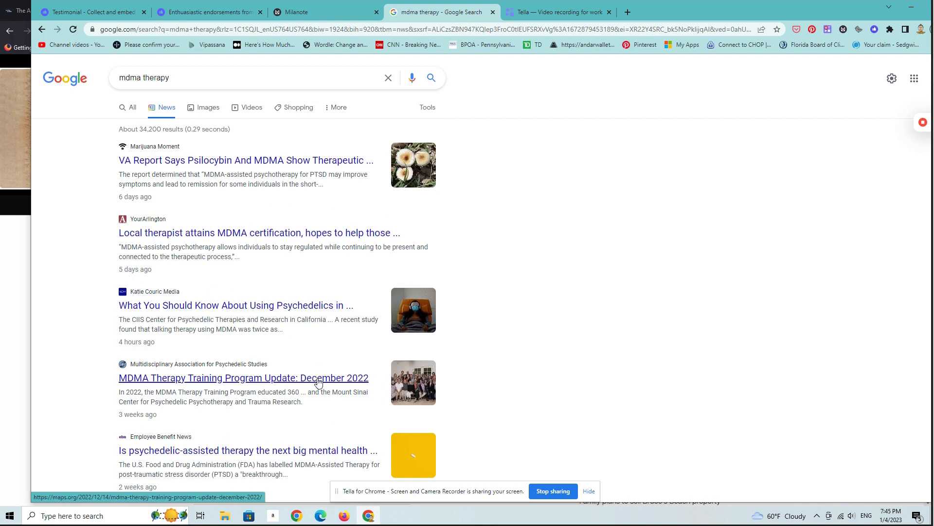
# Step: Save the psychedelic-assisted therapy article to the board, then return to results
pyautogui.click(295, 450)
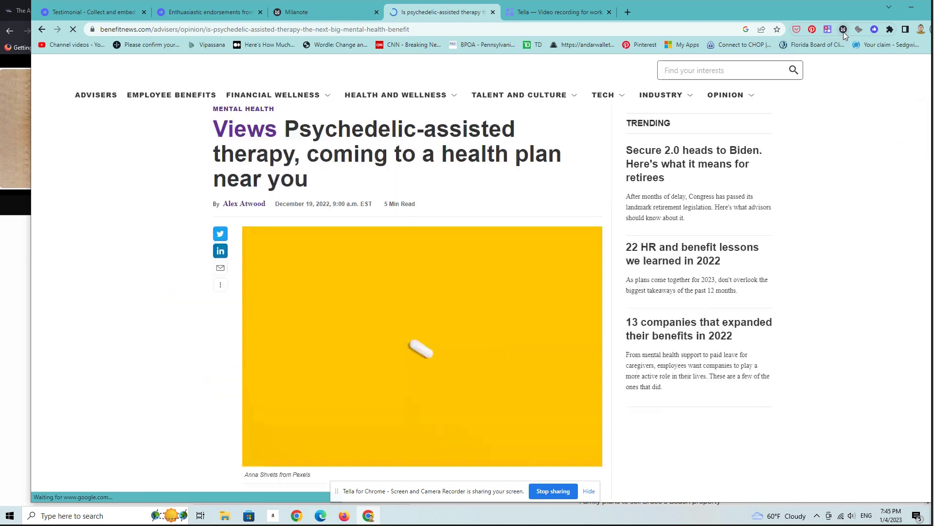
pyautogui.click(843, 32)
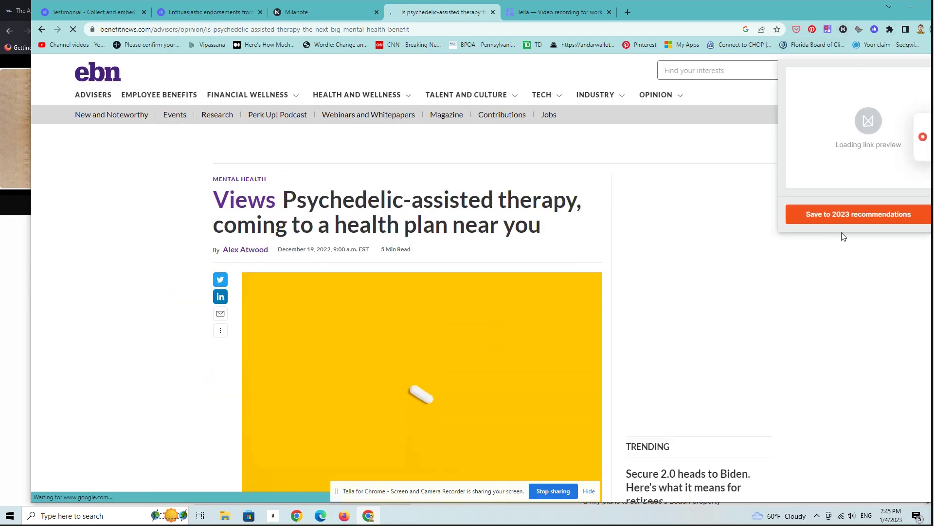
pyautogui.click(855, 305)
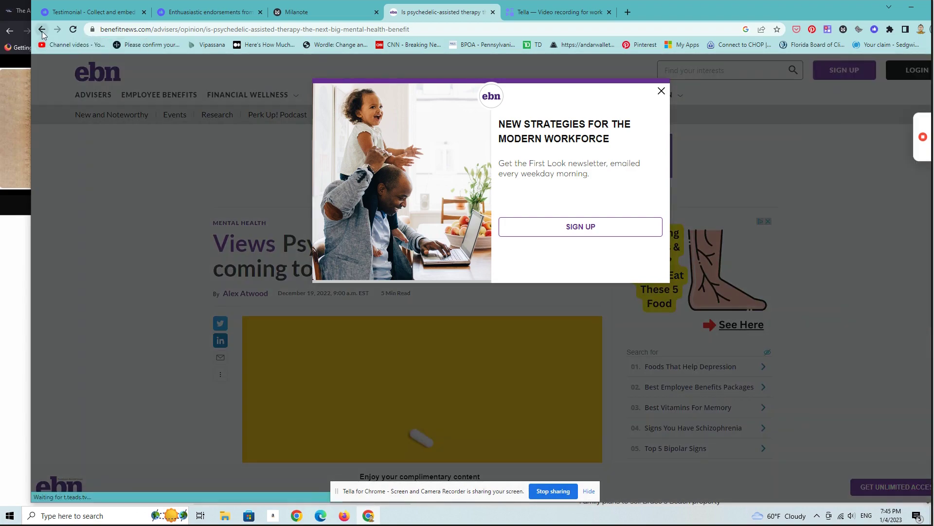
pyautogui.click(41, 32)
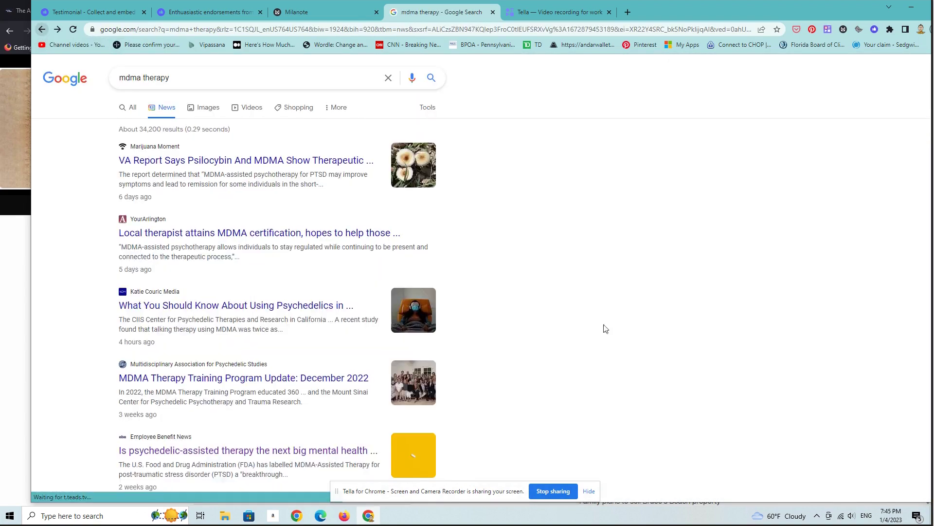
pyautogui.scroll(-1, 858, 280)
pyautogui.scroll(-3, 858, 281)
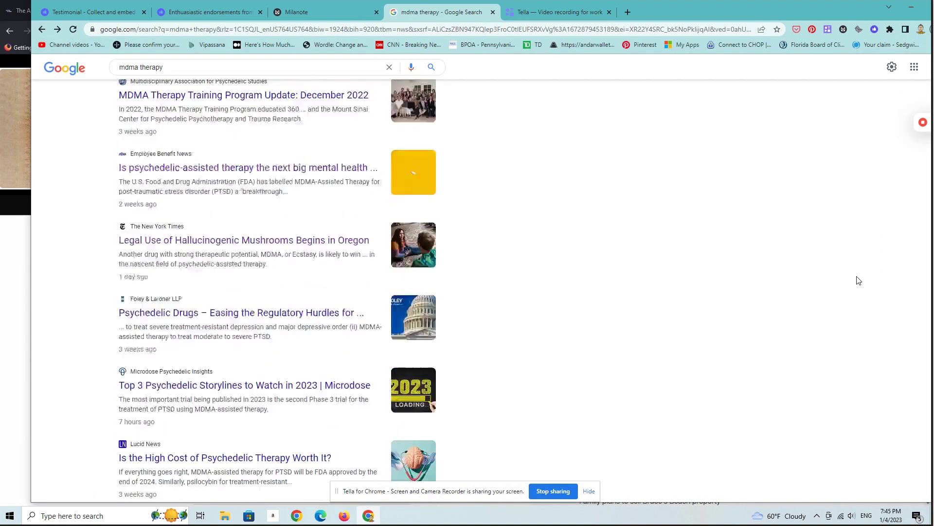
pyautogui.scroll(-2, 858, 281)
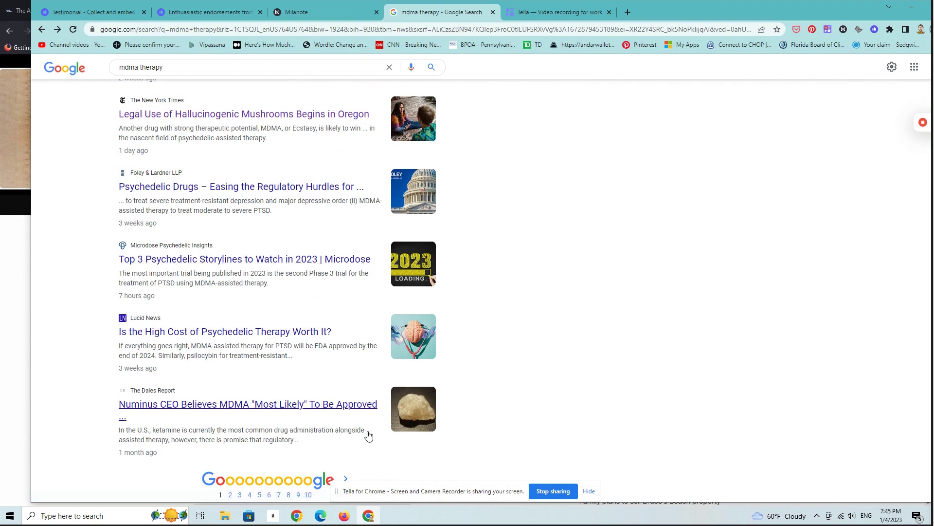
# Step: Save The Dales Report's Numinus CEO MDMA article to 2023 recommendations
pyautogui.click(400, 336)
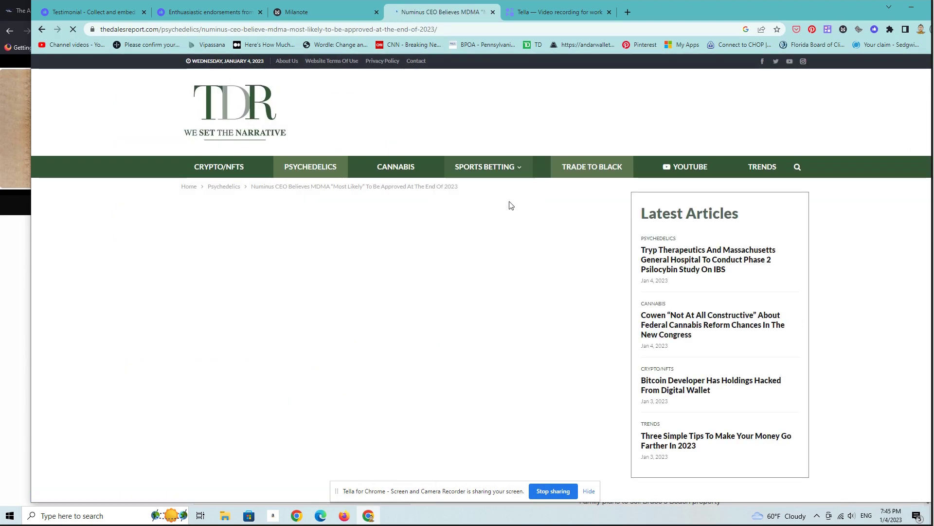
pyautogui.click(843, 29)
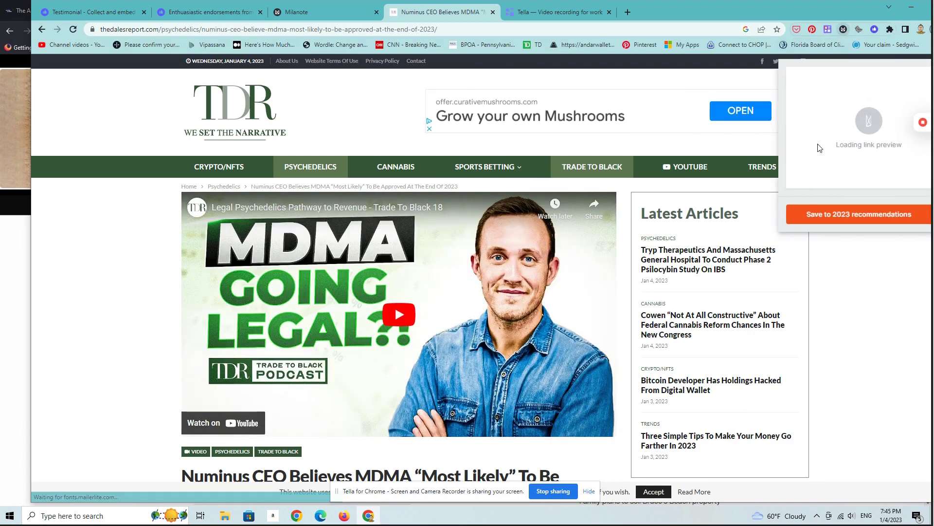
pyautogui.click(858, 323)
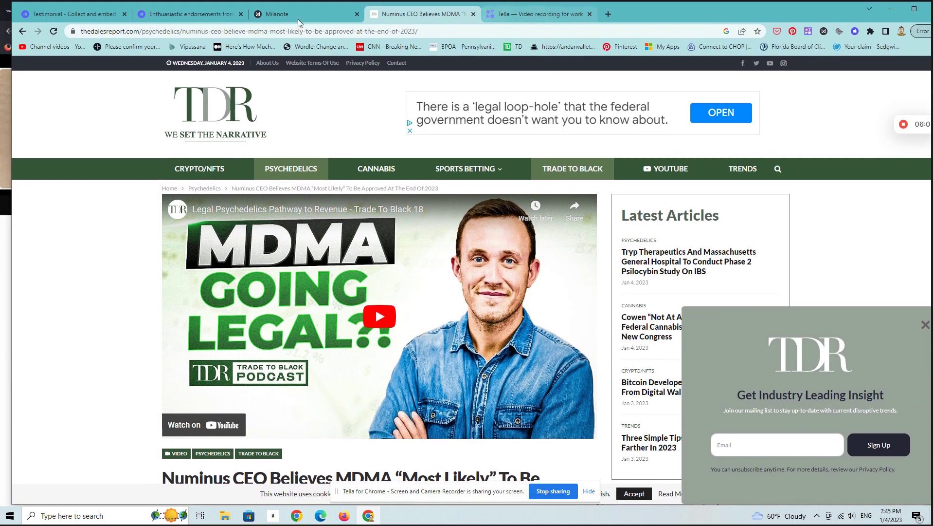
# Step: Switch to the Milanote tab and open the 2023 recommendations board
pyautogui.click(329, 15)
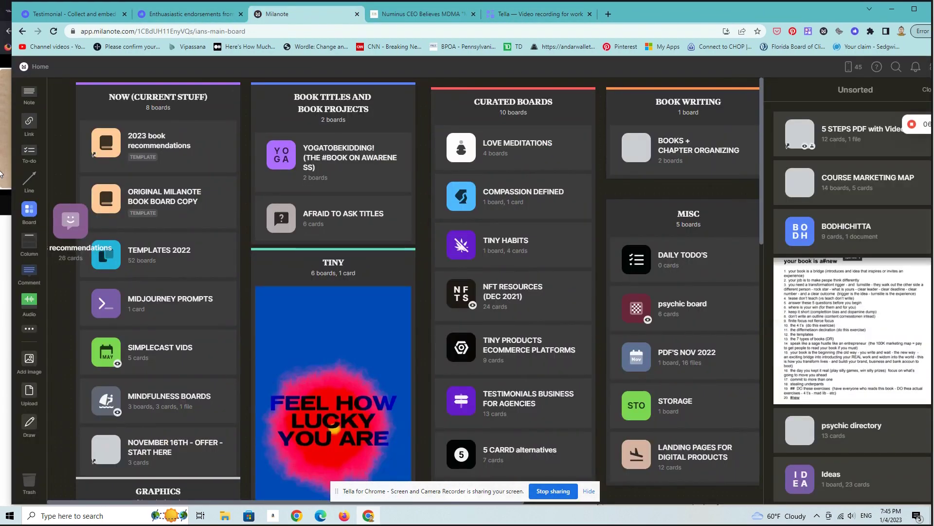
pyautogui.click(67, 234)
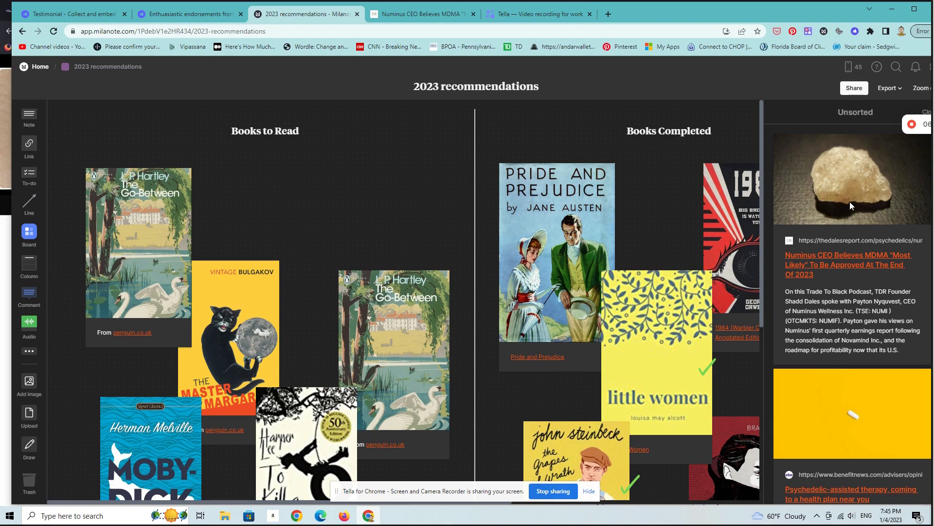
pyautogui.moveTo(849, 197); pyautogui.dragTo(118, 213)
pyautogui.moveTo(859, 195); pyautogui.dragTo(547, 215)
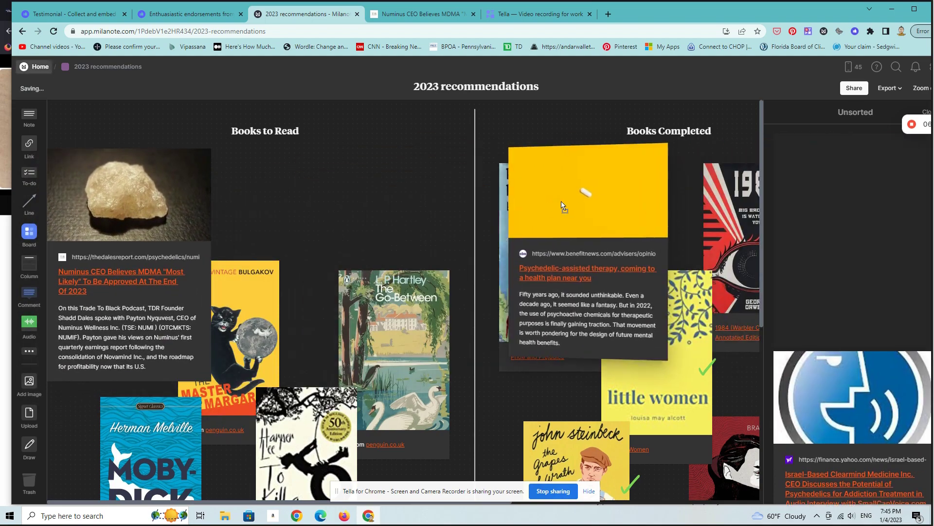
pyautogui.moveTo(880, 206); pyautogui.dragTo(421, 313)
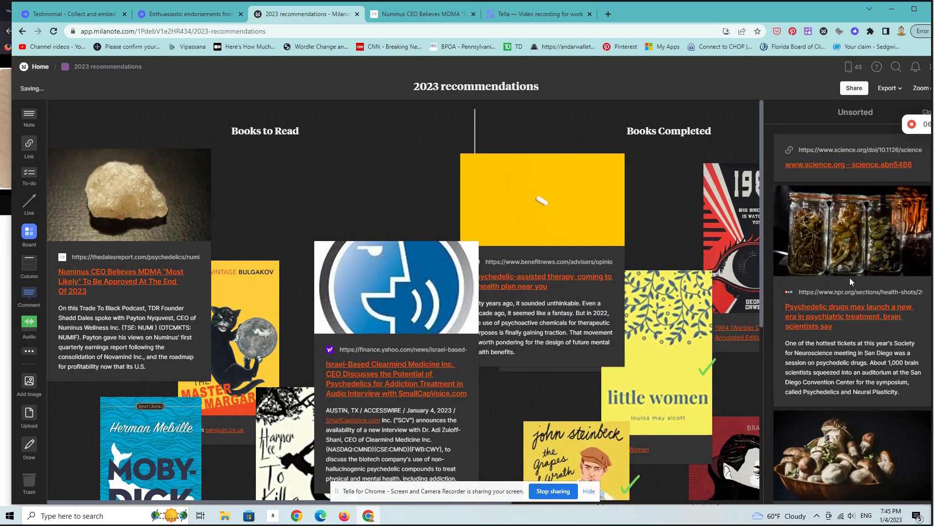
pyautogui.moveTo(851, 282); pyautogui.dragTo(158, 477)
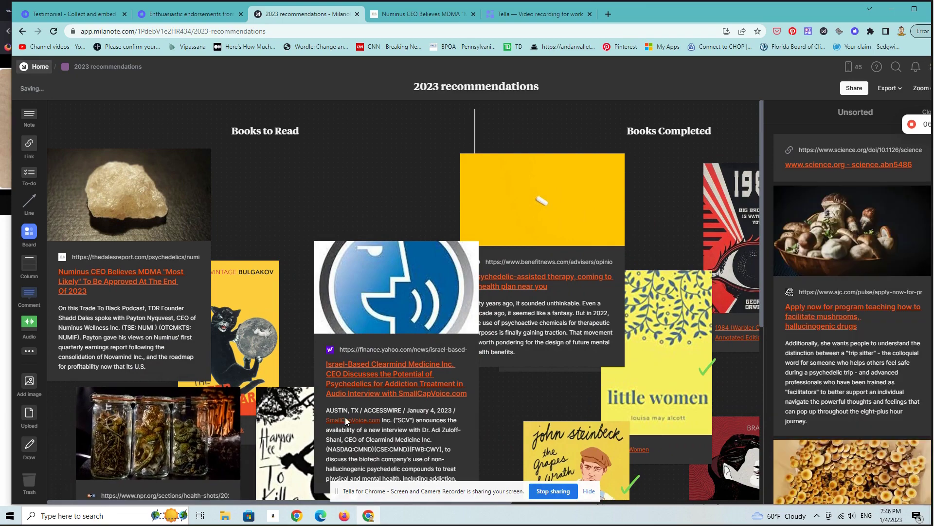
pyautogui.moveTo(878, 263)
pyautogui.mouseDown()
pyautogui.moveTo(310, 239)
pyautogui.moveTo(719, 351)
pyautogui.moveTo(690, 334)
pyautogui.mouseUp()
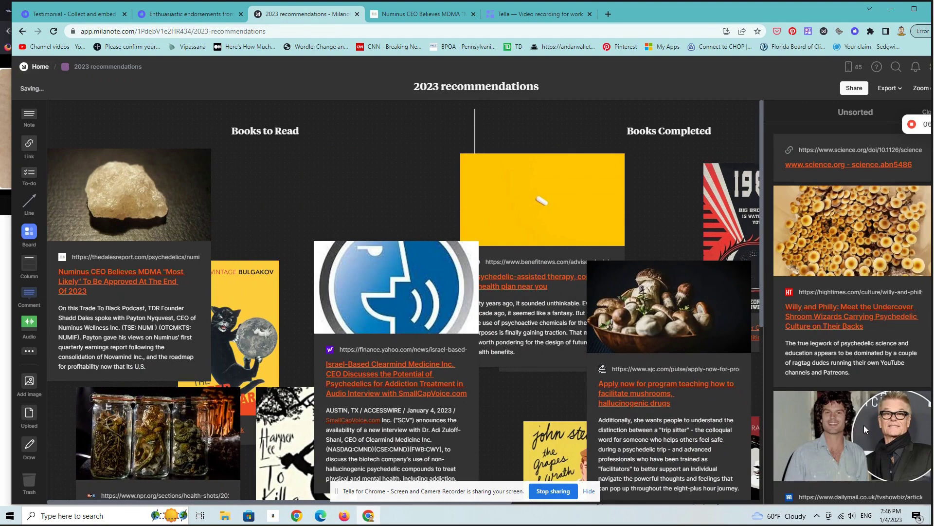
pyautogui.moveTo(863, 425); pyautogui.dragTo(540, 421)
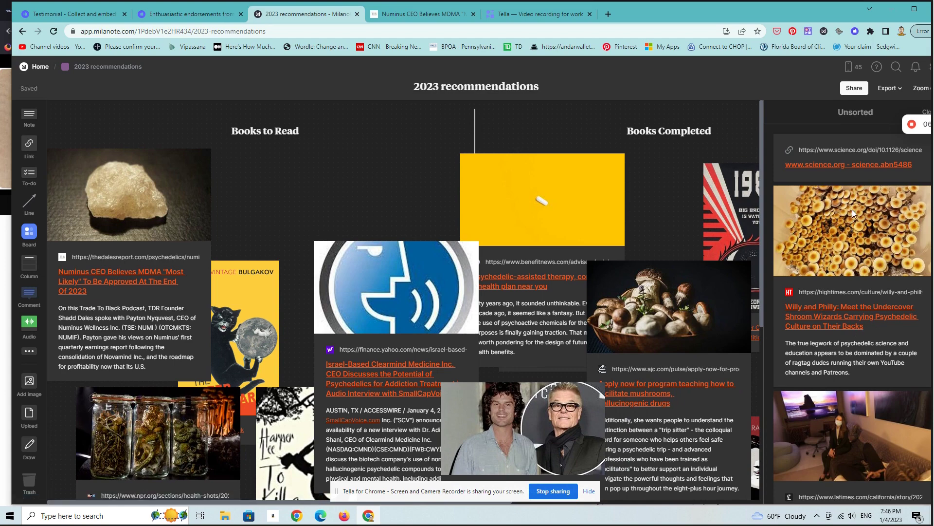
pyautogui.moveTo(852, 209); pyautogui.dragTo(311, 139)
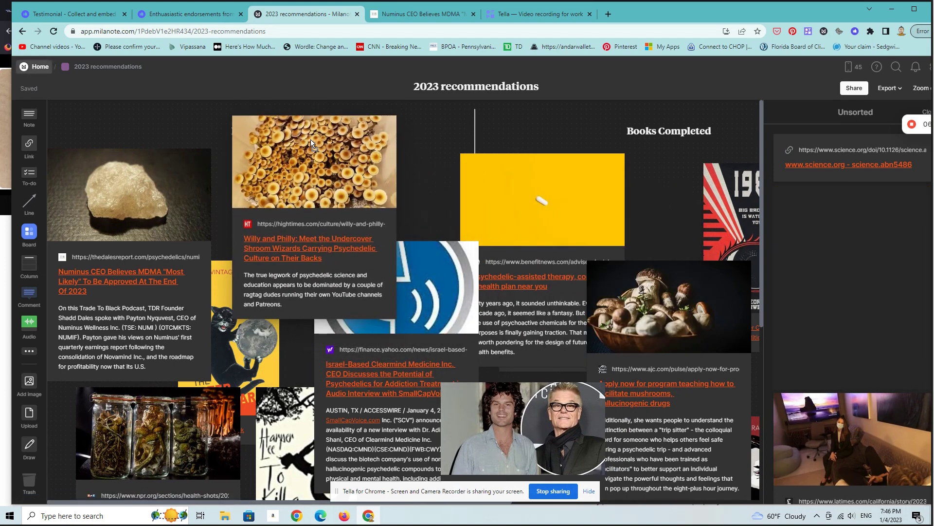
pyautogui.moveTo(865, 239); pyautogui.dragTo(305, 517)
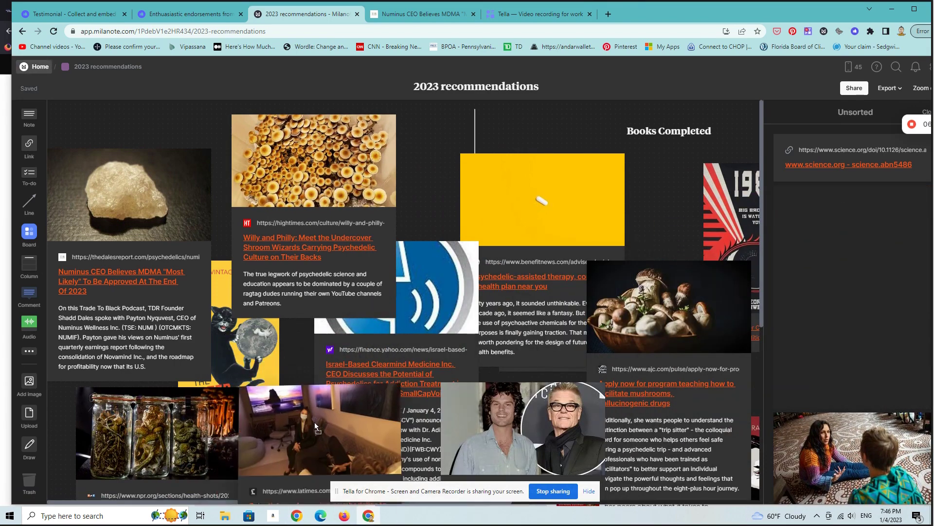
pyautogui.moveTo(303, 517); pyautogui.dragTo(283, 427)
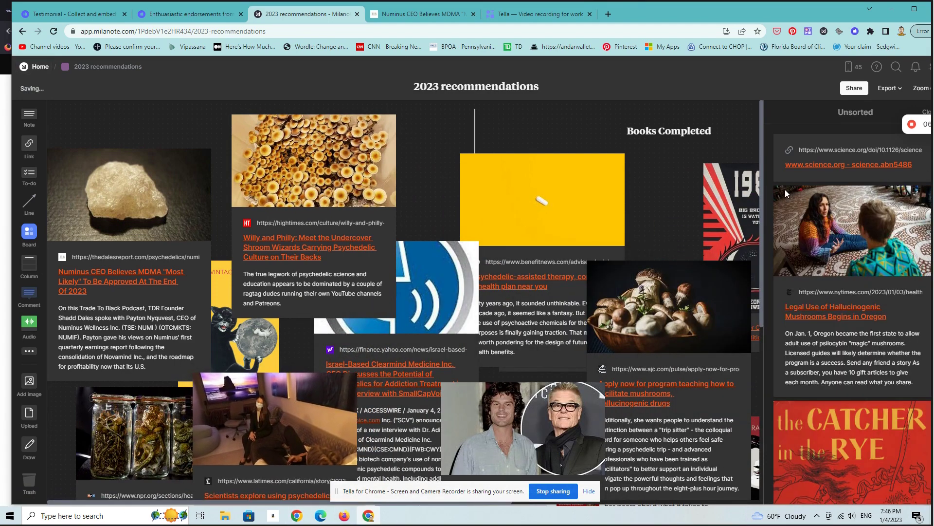
pyautogui.moveTo(852, 212); pyautogui.dragTo(725, 186)
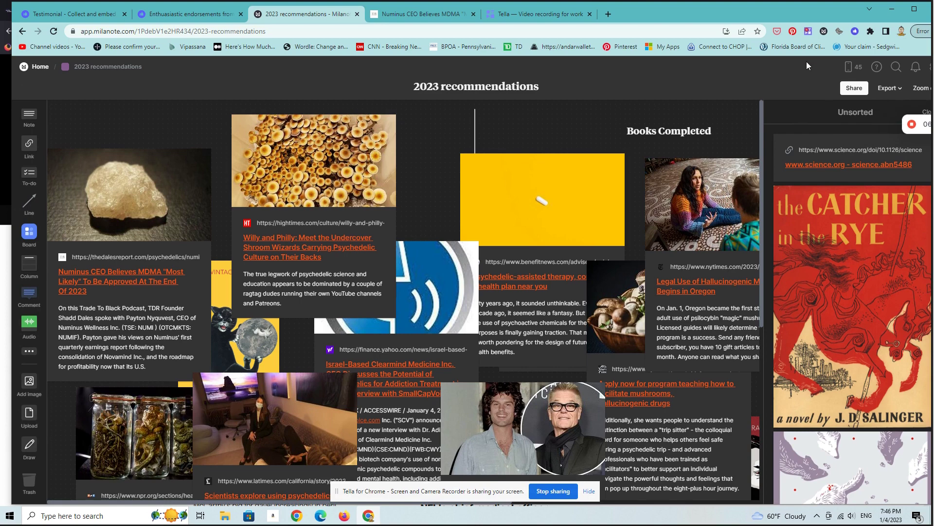
pyautogui.moveTo(788, 11); pyautogui.dragTo(704, 10)
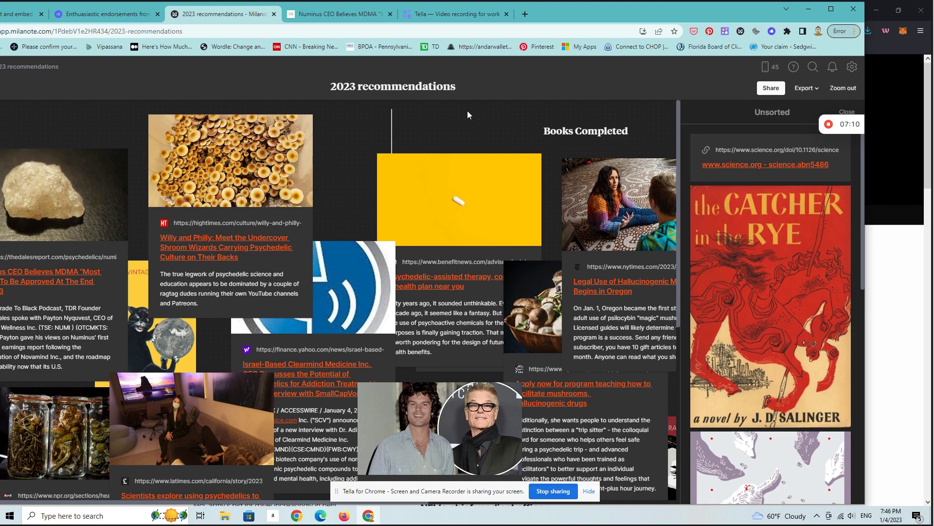
pyautogui.click(844, 88)
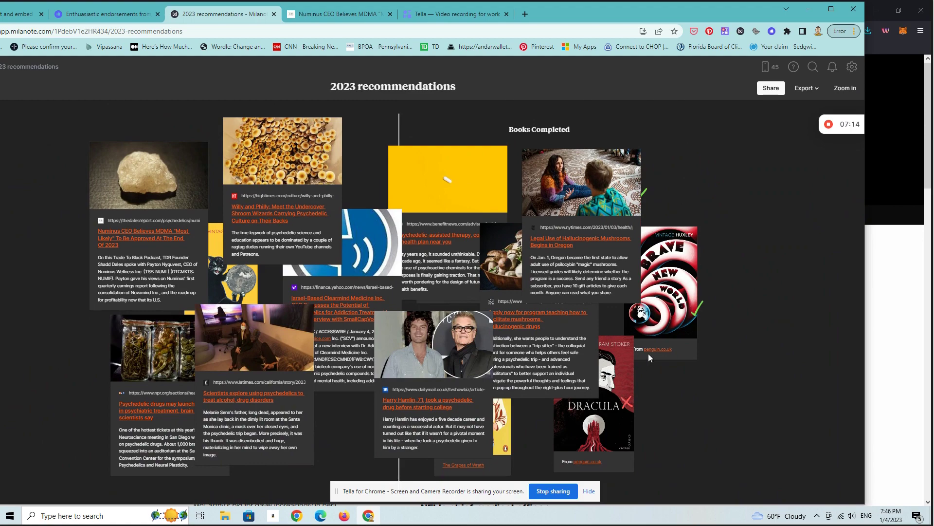
pyautogui.click(627, 365)
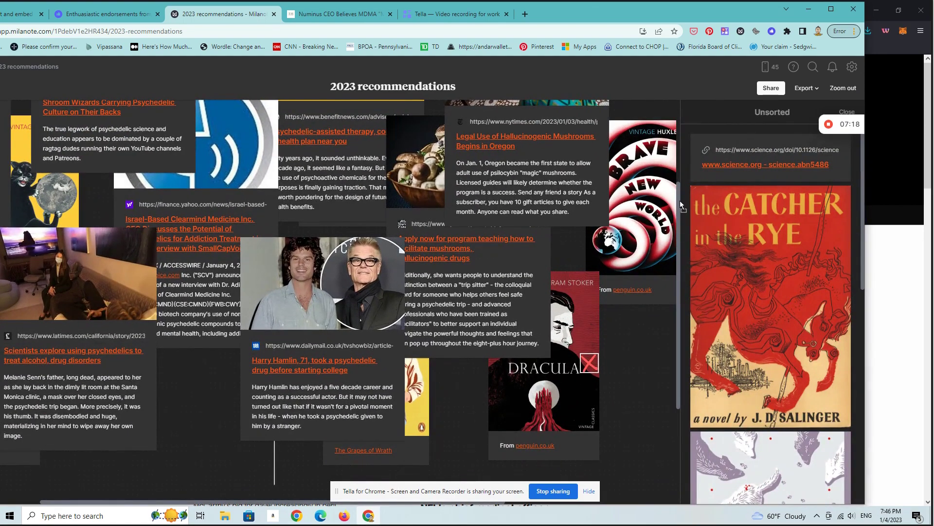
pyautogui.moveTo(680, 201)
pyautogui.mouseDown()
pyautogui.moveTo(527, 426)
pyautogui.moveTo(523, 400)
pyautogui.mouseUp()
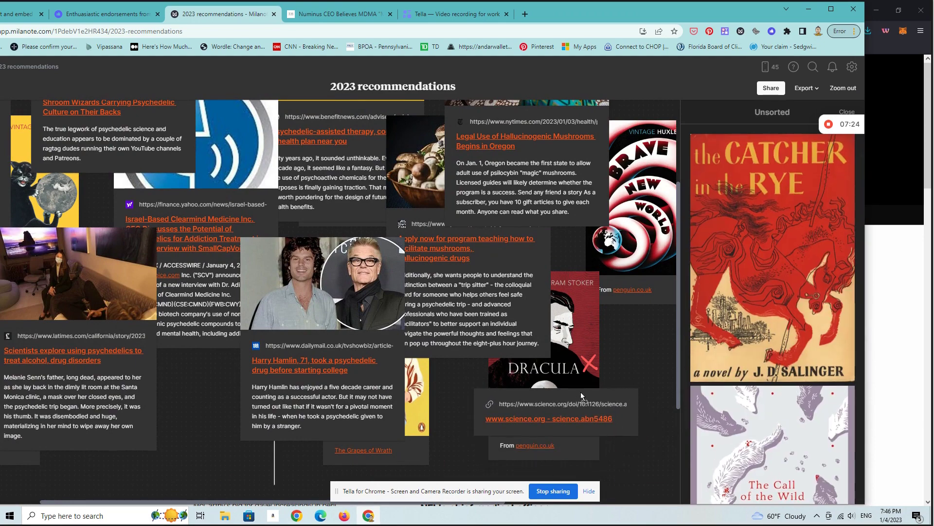
pyautogui.moveTo(580, 392); pyautogui.dragTo(588, 443)
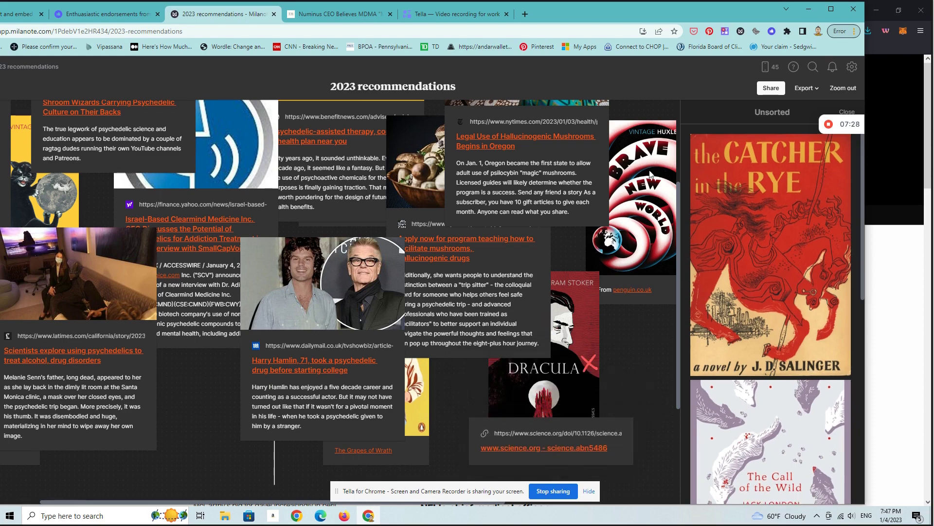
pyautogui.press('Delete')
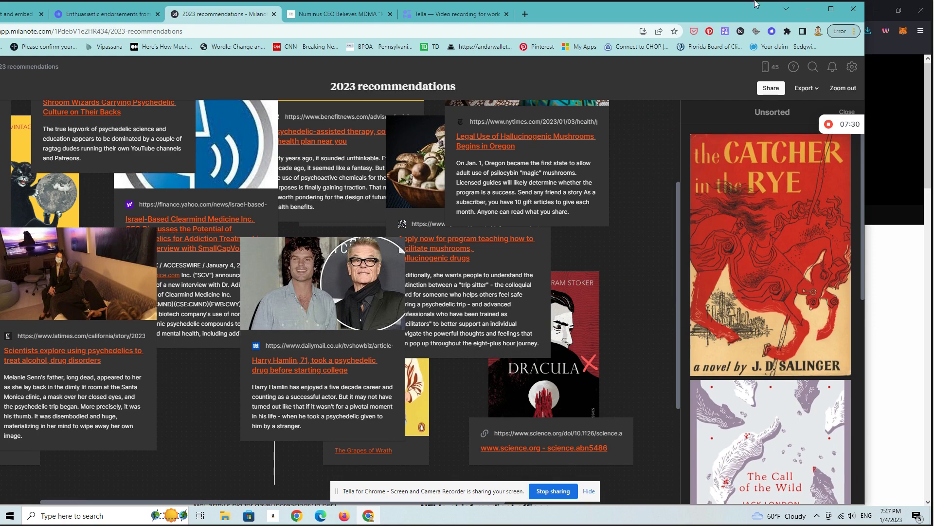
pyautogui.click(589, 335)
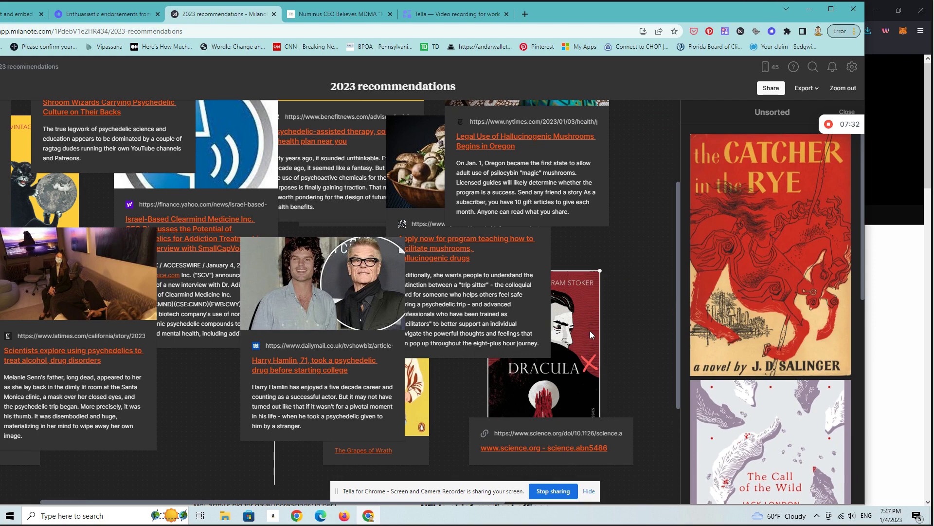
pyautogui.press('Delete')
pyautogui.moveTo(529, 441)
pyautogui.mouseDown()
pyautogui.moveTo(527, 386)
pyautogui.moveTo(500, 410)
pyautogui.mouseUp()
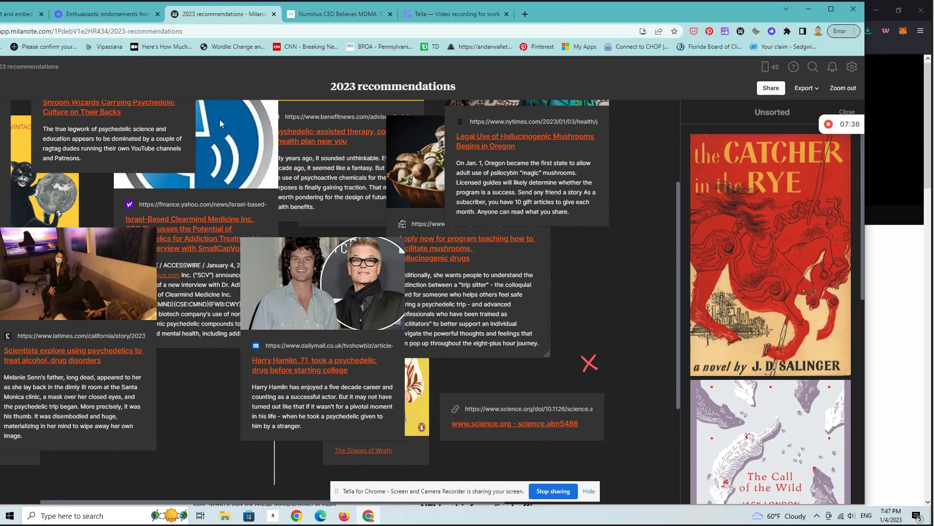
# Step: Upload the 'Avatars - Default (6)' image and drag it onto the board
pyautogui.moveTo(579, 16)
pyautogui.mouseDown()
pyautogui.moveTo(676, 4)
pyautogui.moveTo(676, 14)
pyautogui.mouseUp()
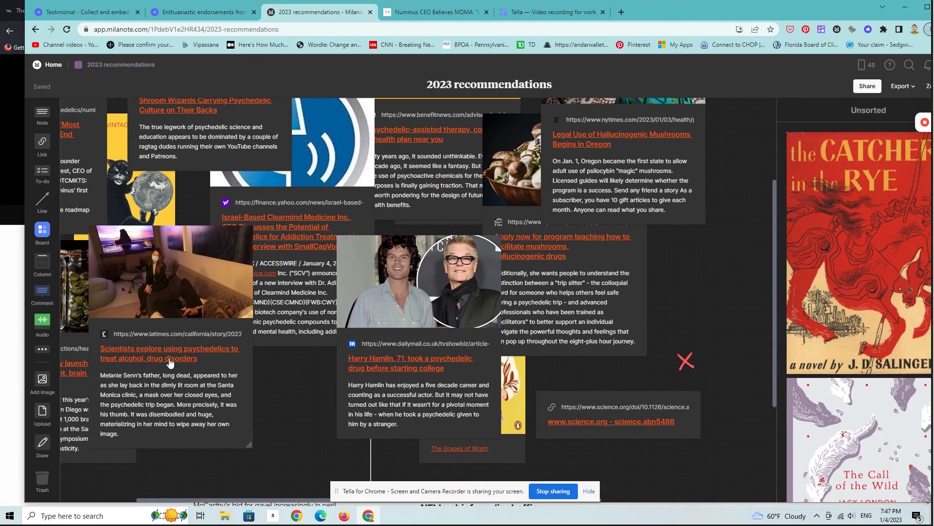
pyautogui.click(41, 413)
pyautogui.click(129, 436)
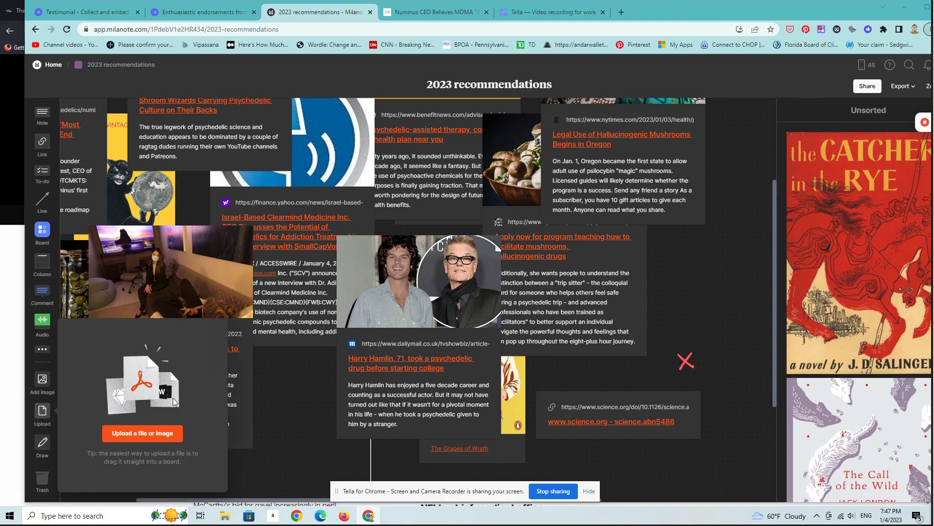
pyautogui.click(554, 157)
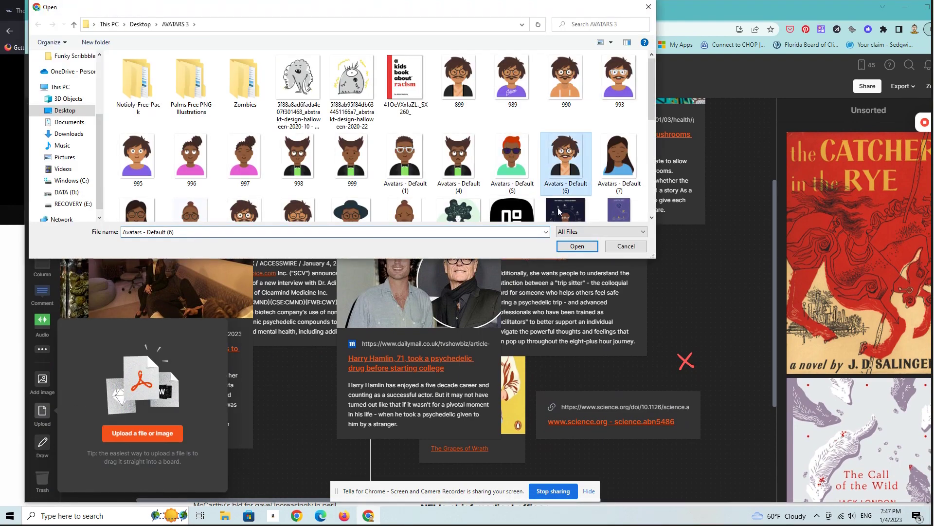
pyautogui.click(577, 246)
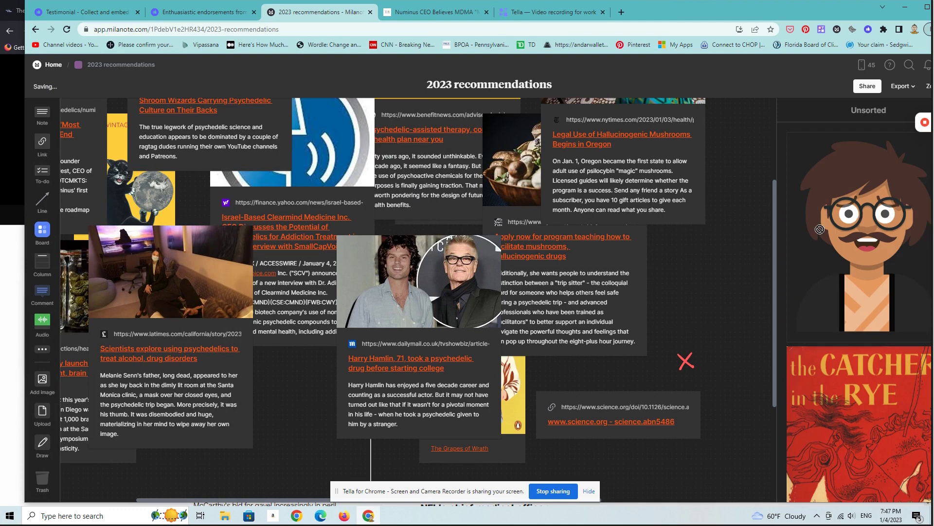
pyautogui.moveTo(802, 219); pyautogui.dragTo(606, 289)
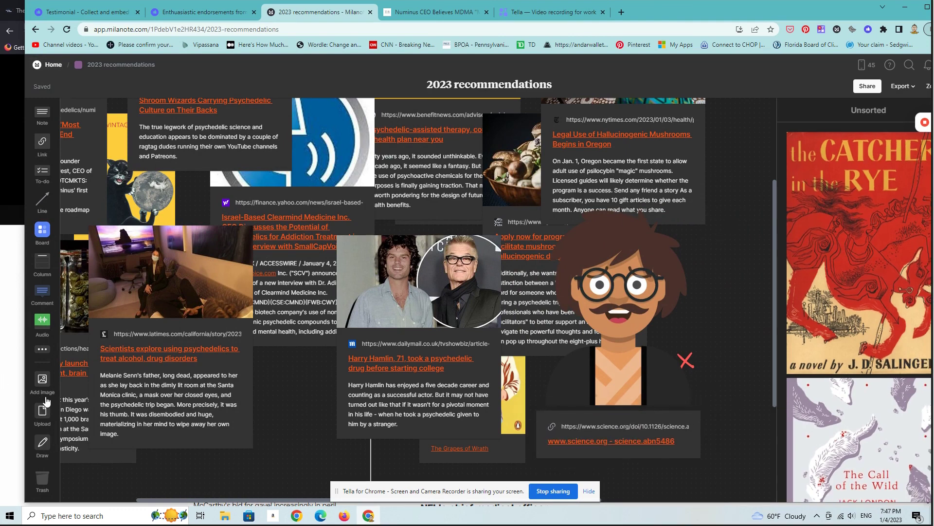
# Step: Upload the 989 avatar image and place the avatars at the board's lower left
pyautogui.click(42, 413)
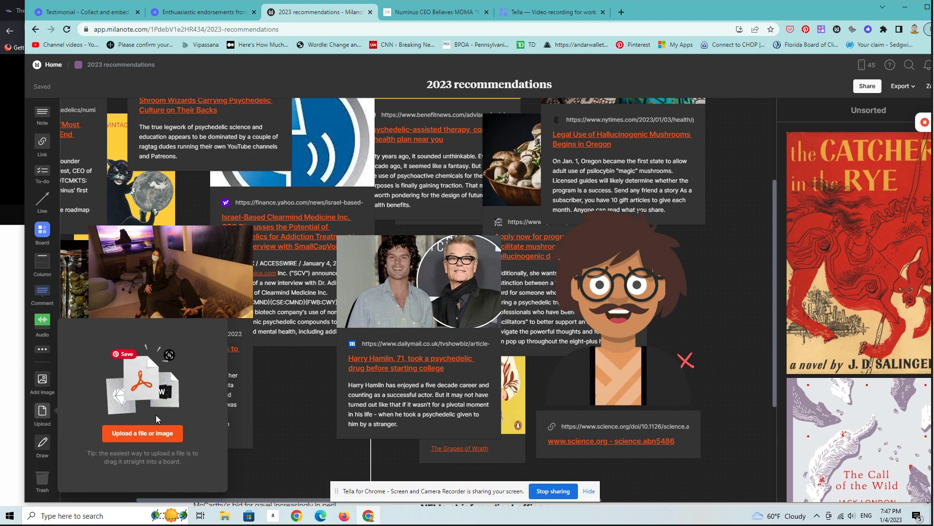
pyautogui.click(146, 434)
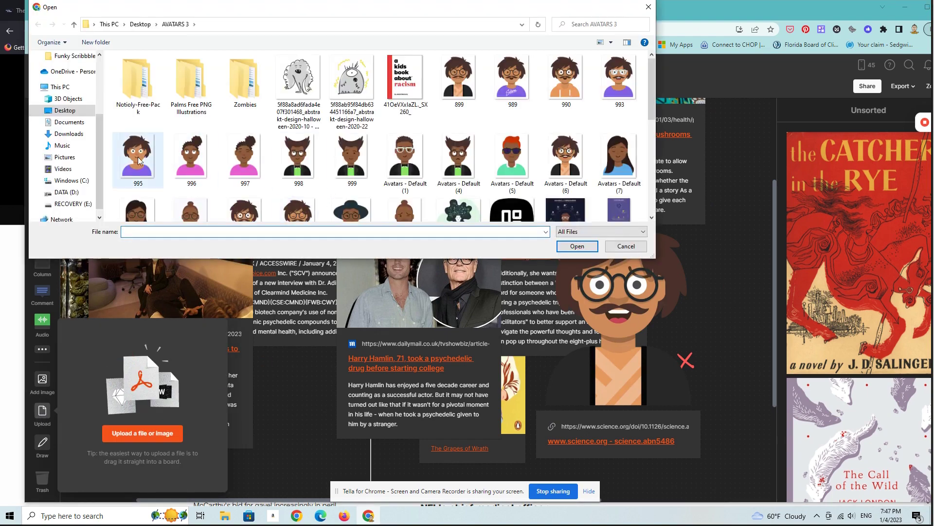
pyautogui.click(136, 155)
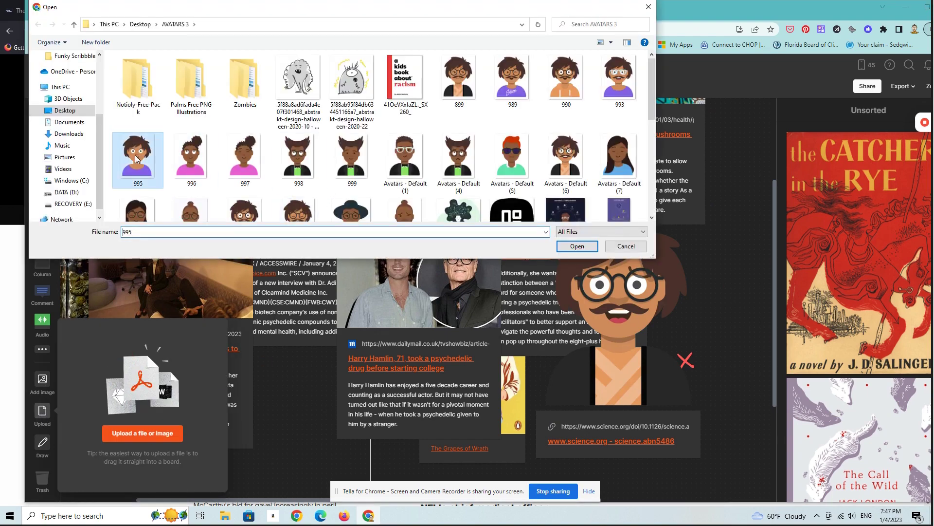
pyautogui.click(511, 83)
pyautogui.click(577, 246)
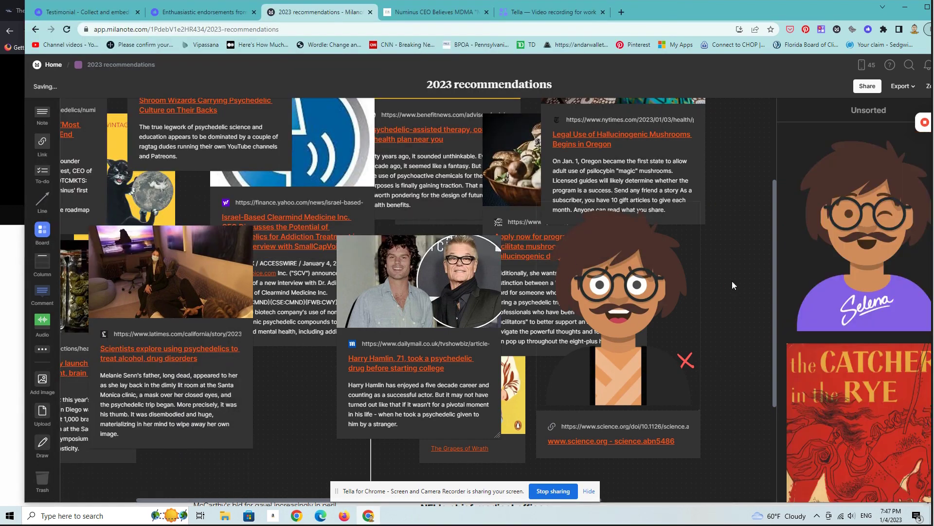
pyautogui.moveTo(857, 210)
pyautogui.mouseDown()
pyautogui.moveTo(536, 334)
pyautogui.moveTo(252, 421)
pyautogui.mouseUp()
pyautogui.moveTo(695, 223); pyautogui.dragTo(282, 422)
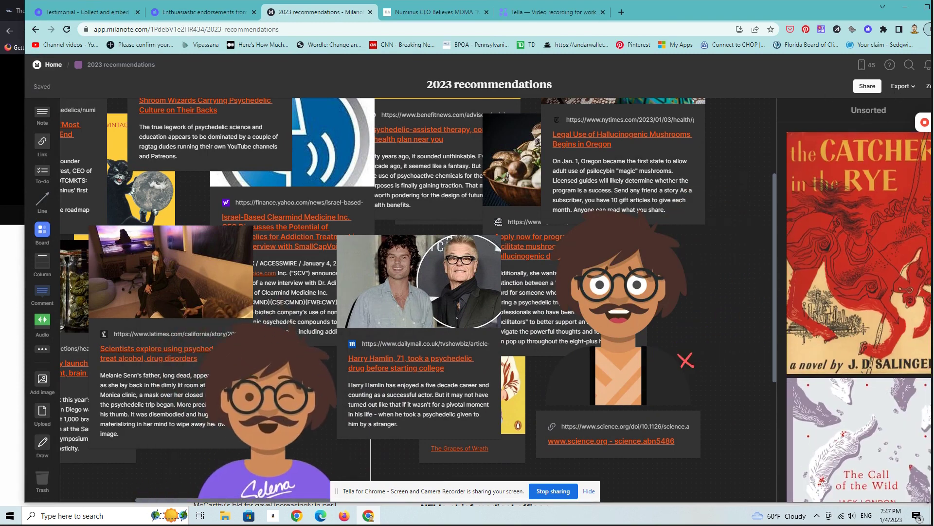
pyautogui.scroll(-3, 413, 424)
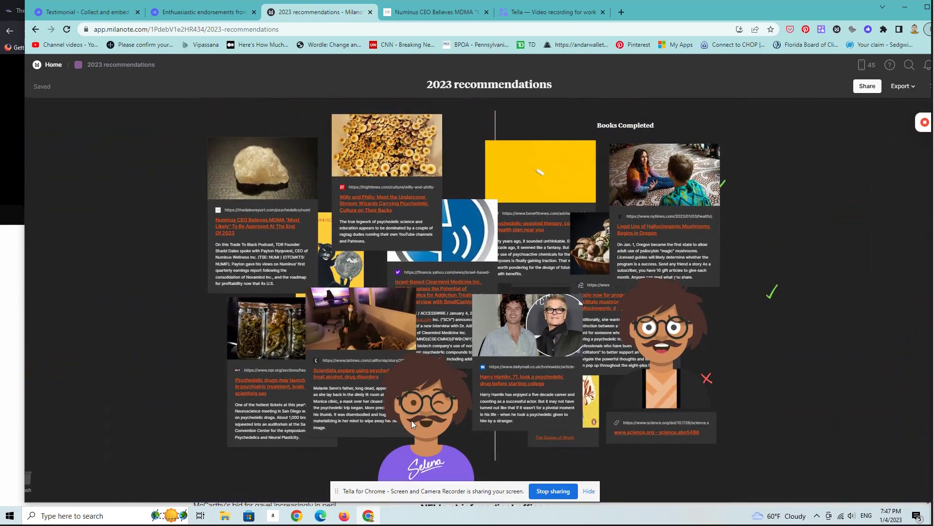
pyautogui.scroll(3, 436, 419)
pyautogui.moveTo(437, 418)
pyautogui.mouseDown()
pyautogui.moveTo(149, 485)
pyautogui.moveTo(379, 388)
pyautogui.mouseUp()
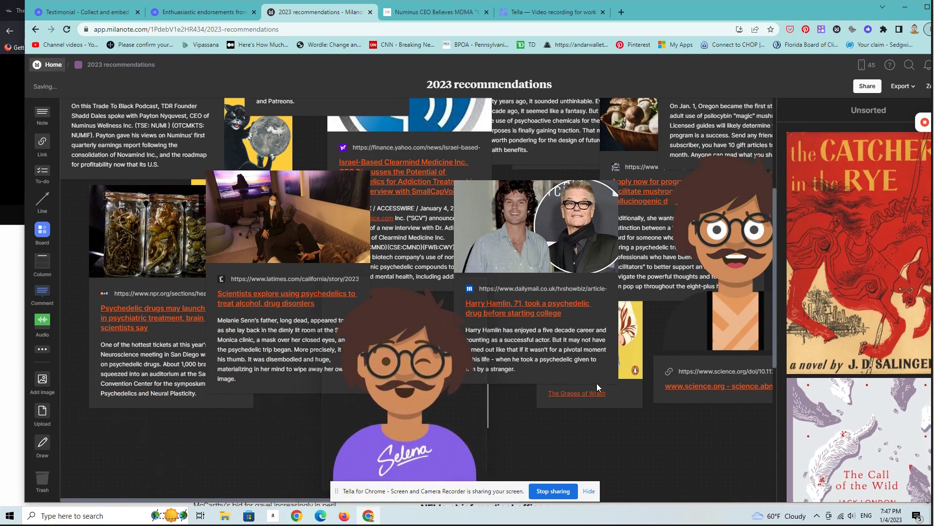
pyautogui.scroll(-3, 864, 185)
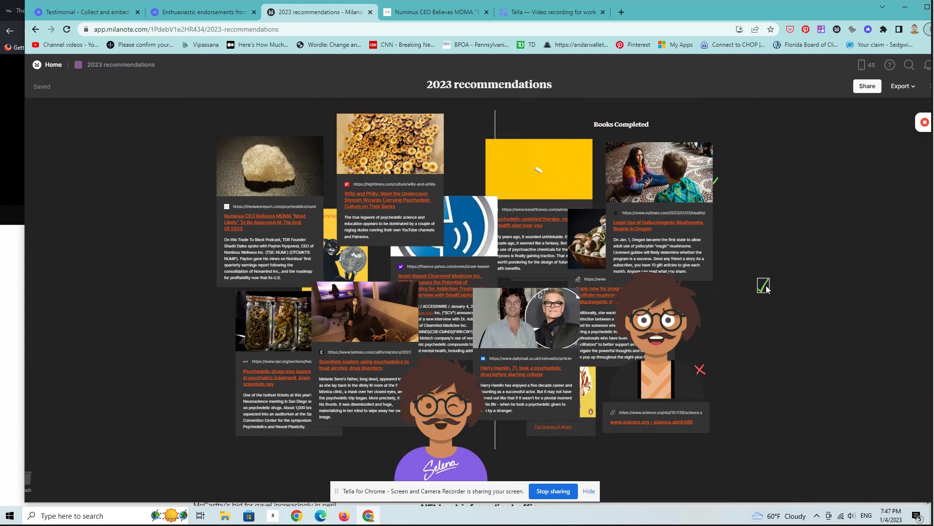
pyautogui.scroll(3, 710, 363)
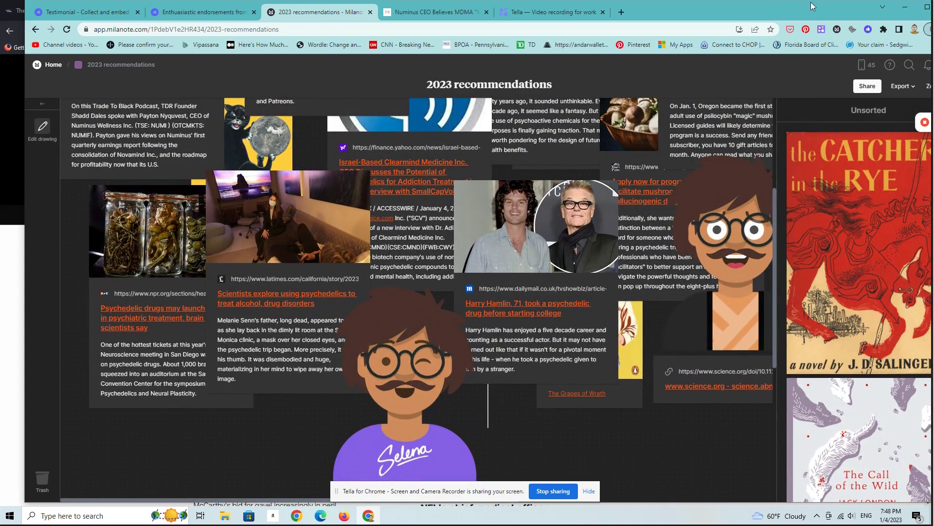
pyautogui.moveTo(805, 12); pyautogui.dragTo(606, 11)
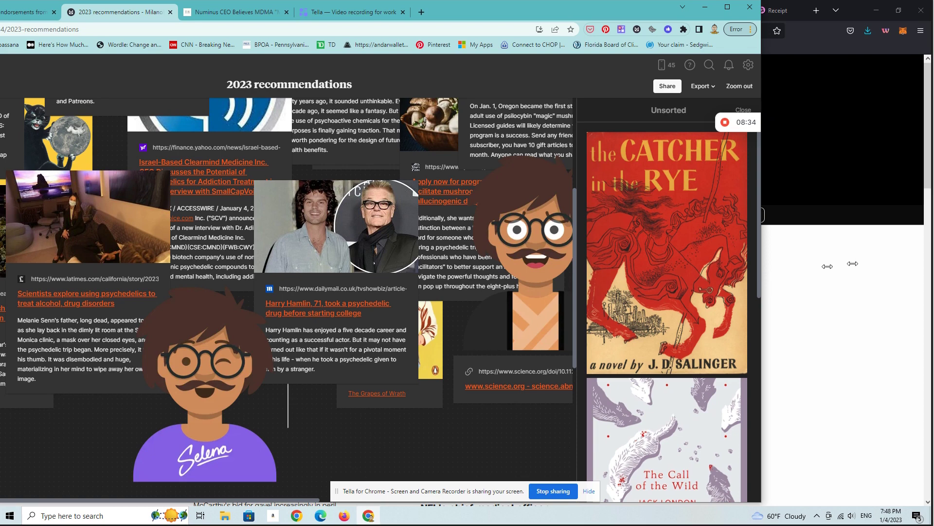
pyautogui.moveTo(925, 122)
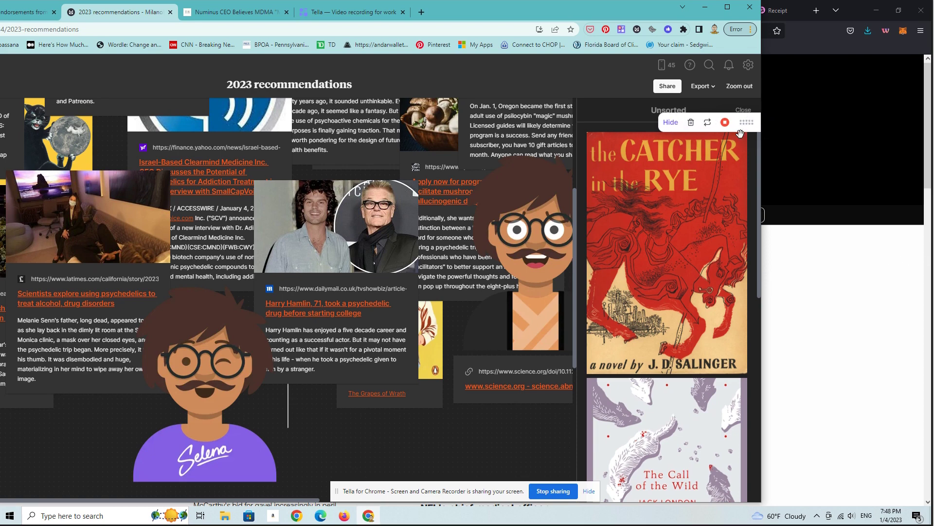
pyautogui.click(744, 90)
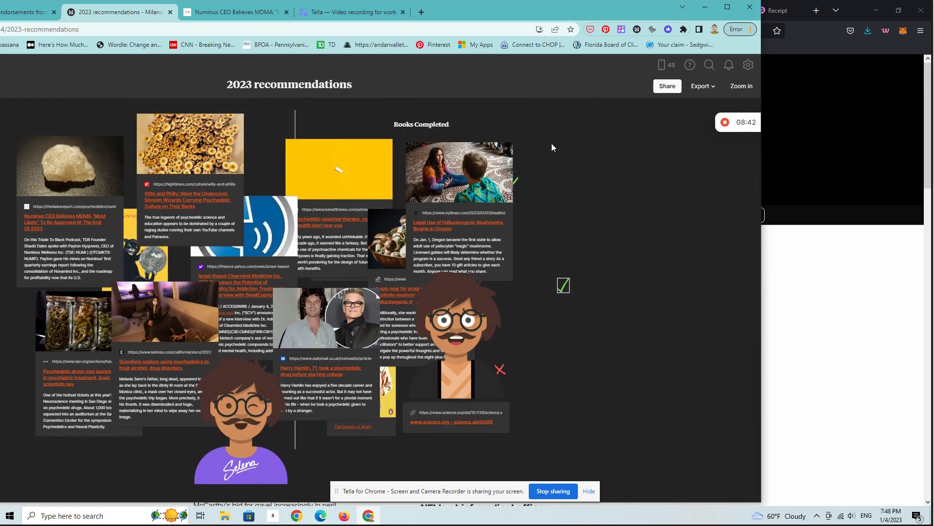
pyautogui.hotkey('ctrl', '0')
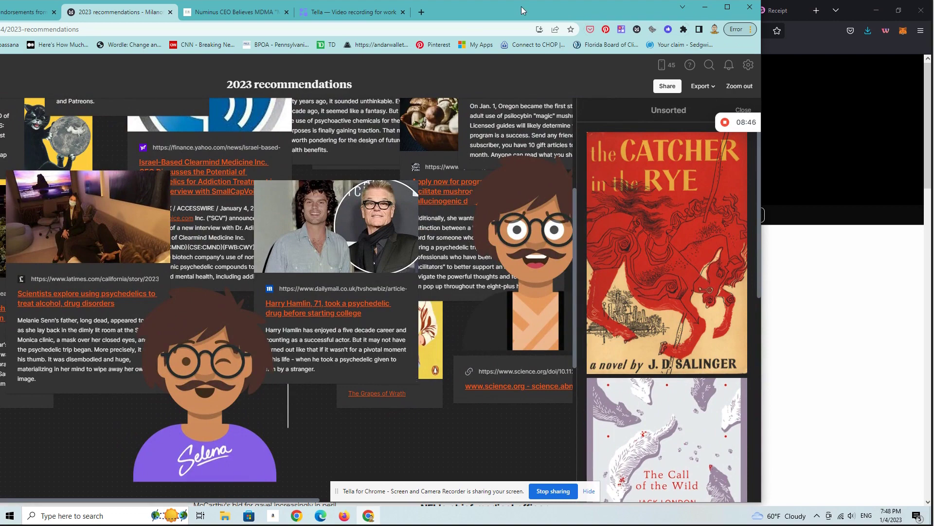
pyautogui.moveTo(522, 7); pyautogui.dragTo(701, 7)
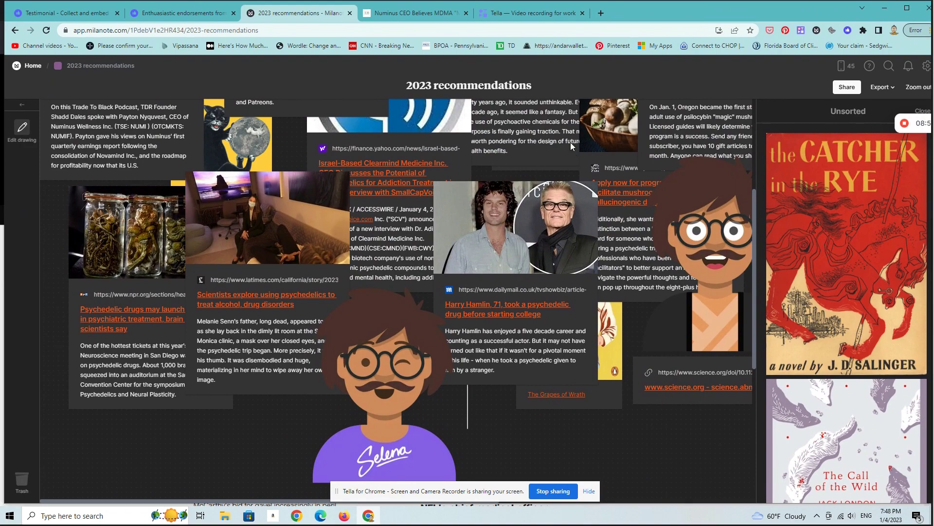
# Step: Export the board as a high-quality PDF into Downloads and open the file
pyautogui.click(881, 87)
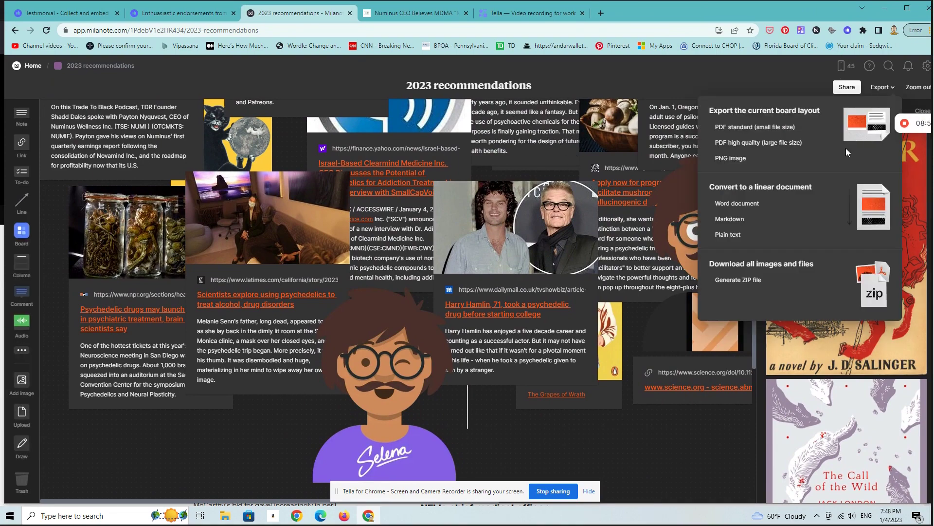
pyautogui.click(751, 144)
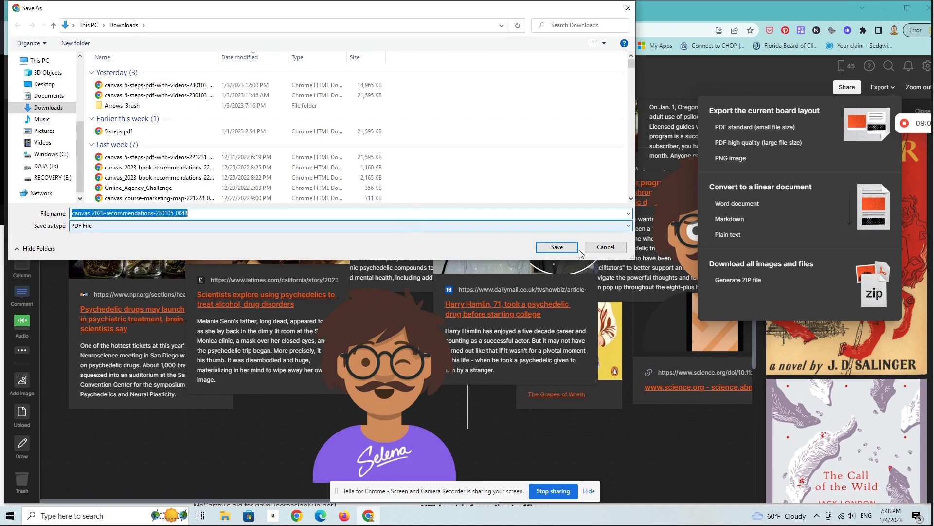
pyautogui.click(559, 248)
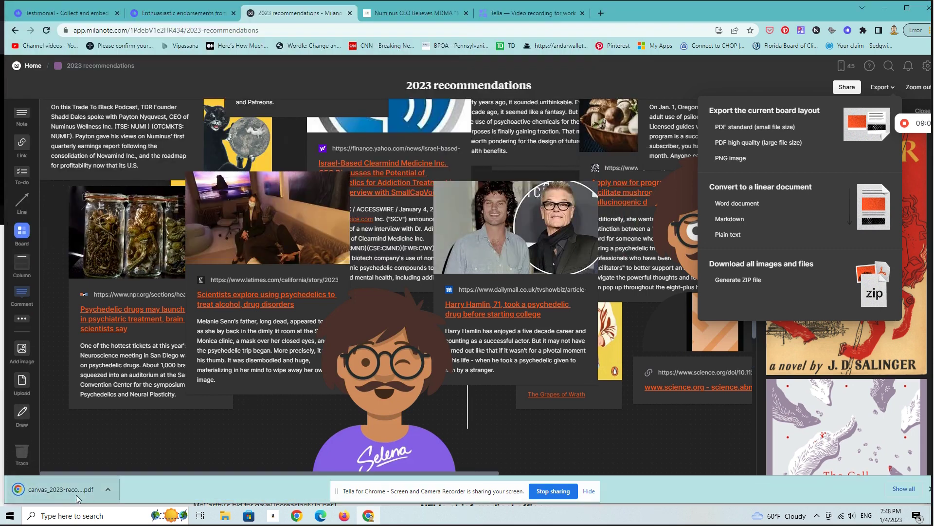
pyautogui.click(66, 492)
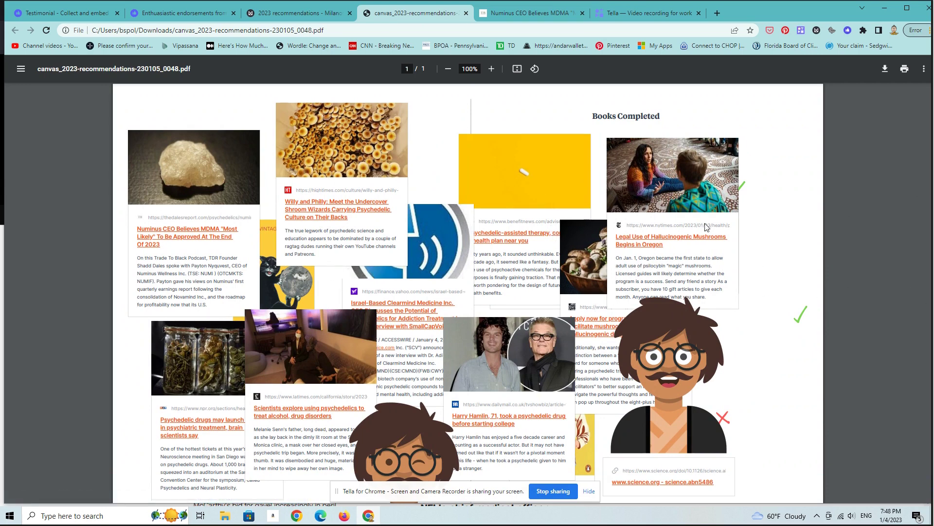
# Step: Switch from the PDF back to the Milanote board and close the Export menu
pyautogui.click(301, 17)
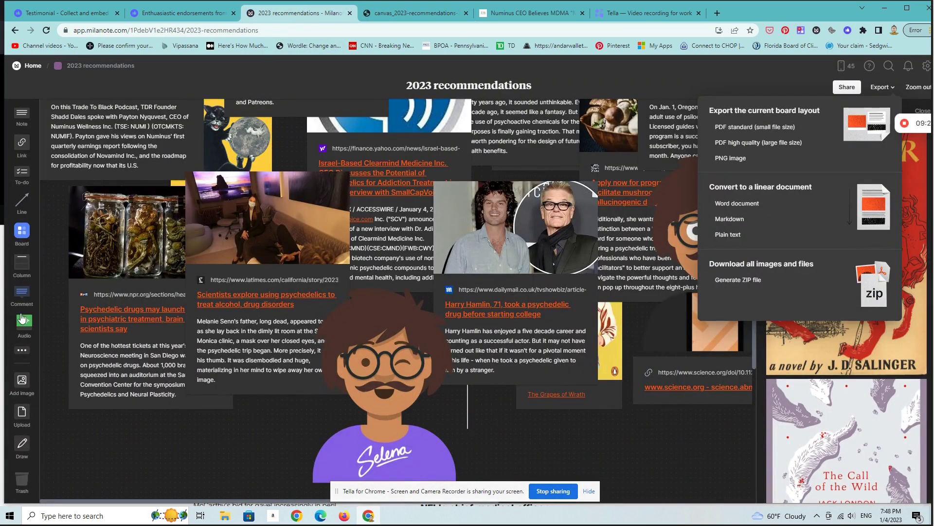
pyautogui.click(25, 267)
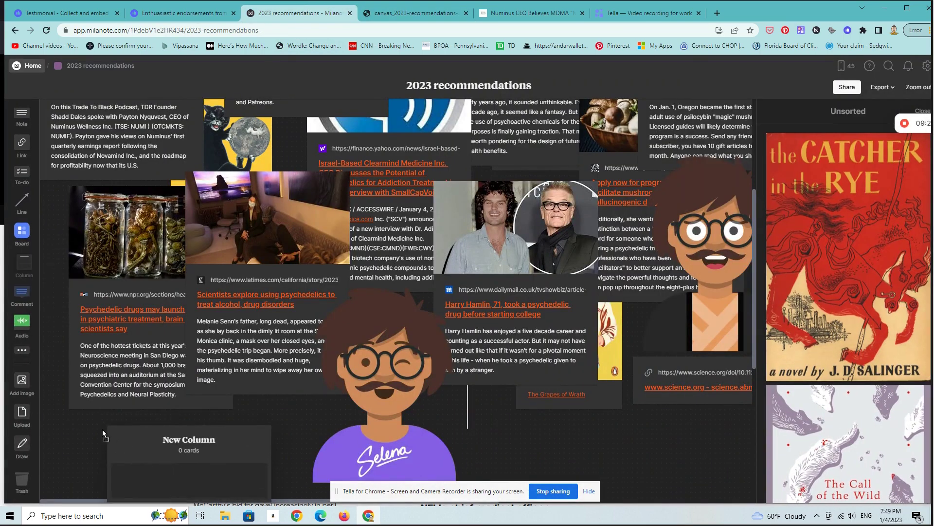